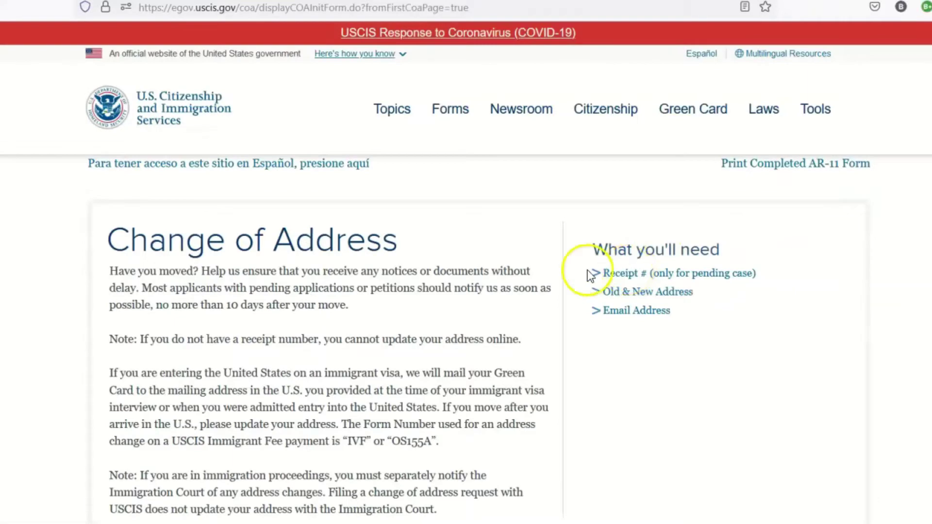
scroll(470, 277, down, 6)
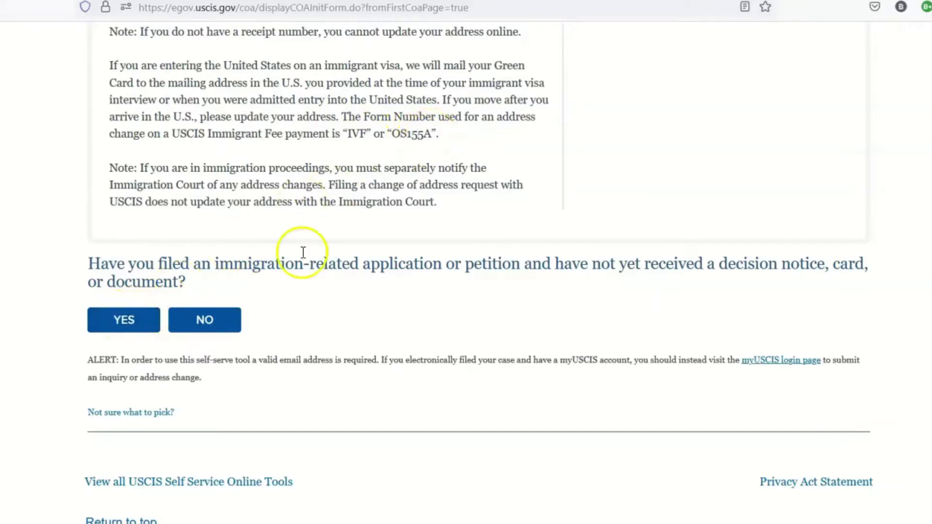
scroll(301, 249, up, 6)
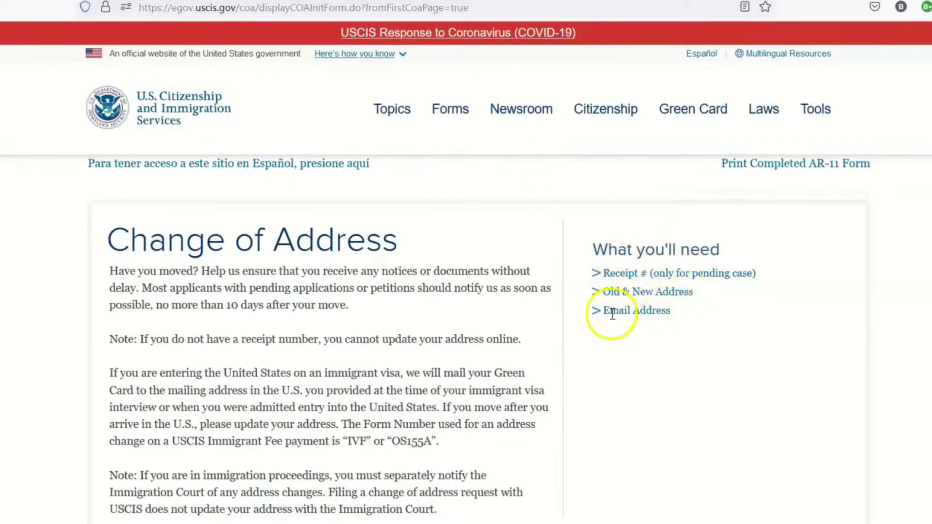
scroll(435, 264, down, 8)
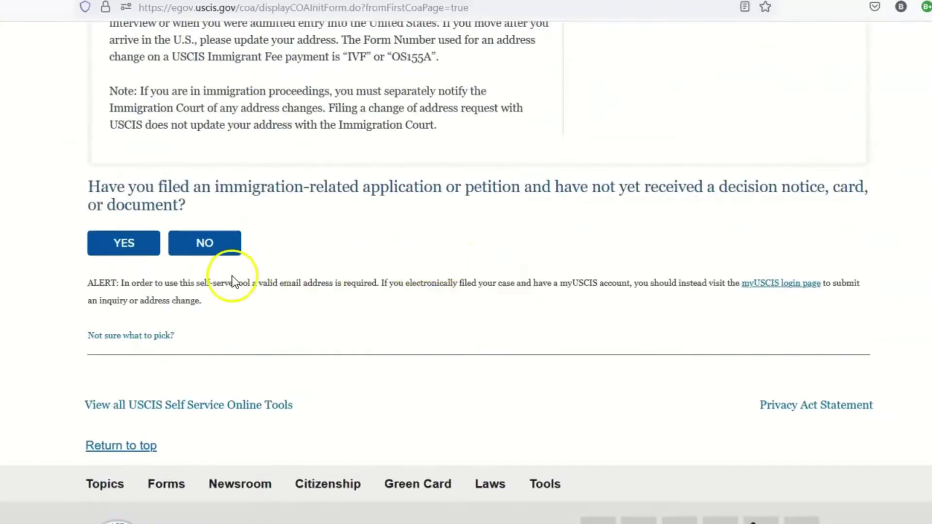
Step: Answer YES to having a pending application and select form OS155A as the case form
click(128, 247)
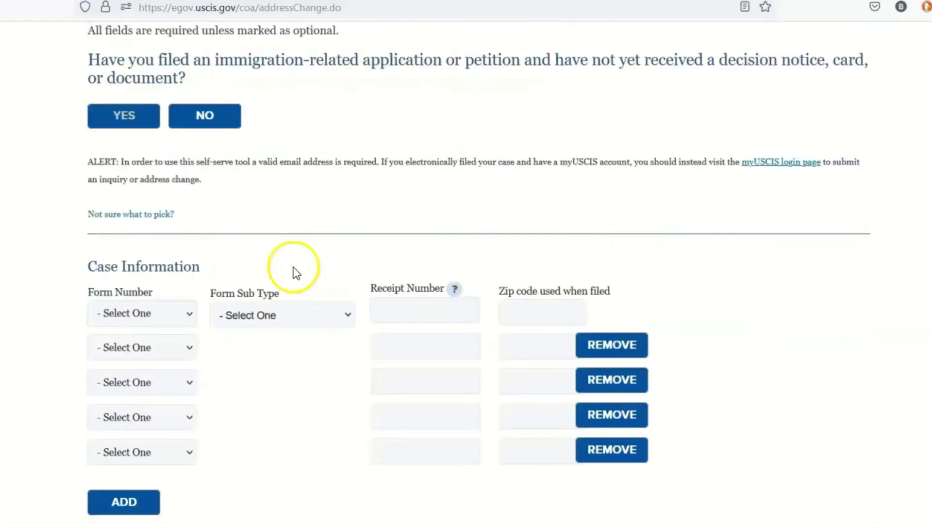
click(184, 311)
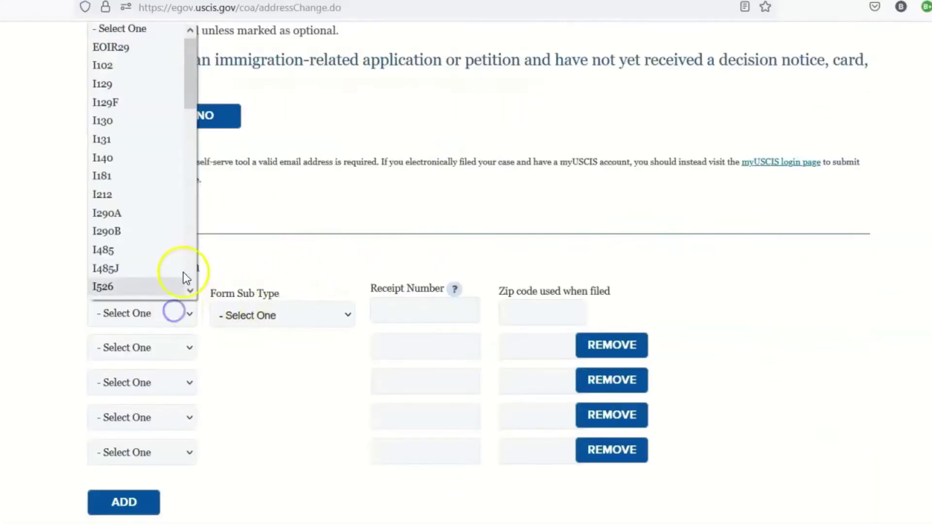
drag(195, 109, 201, 284)
click(135, 289)
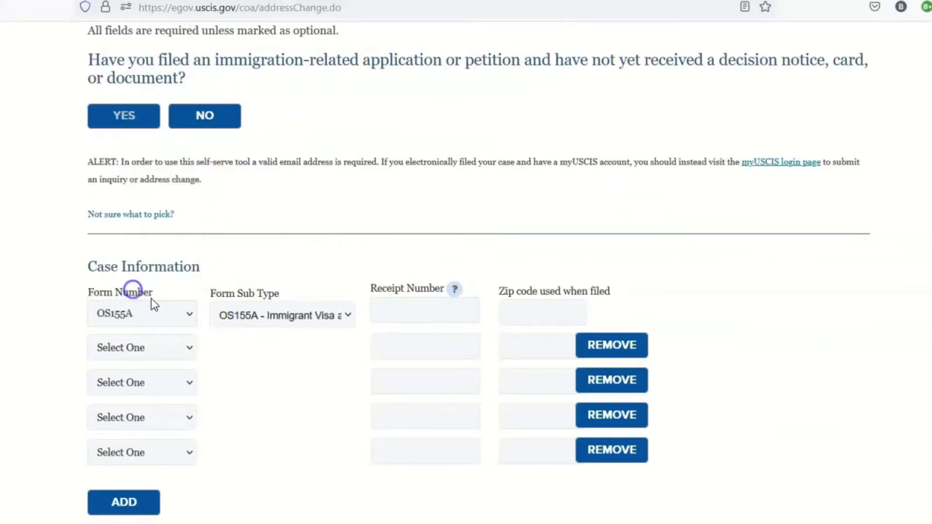
Step: Paste the case receipt number and enter the zip code used when filing
click(402, 317)
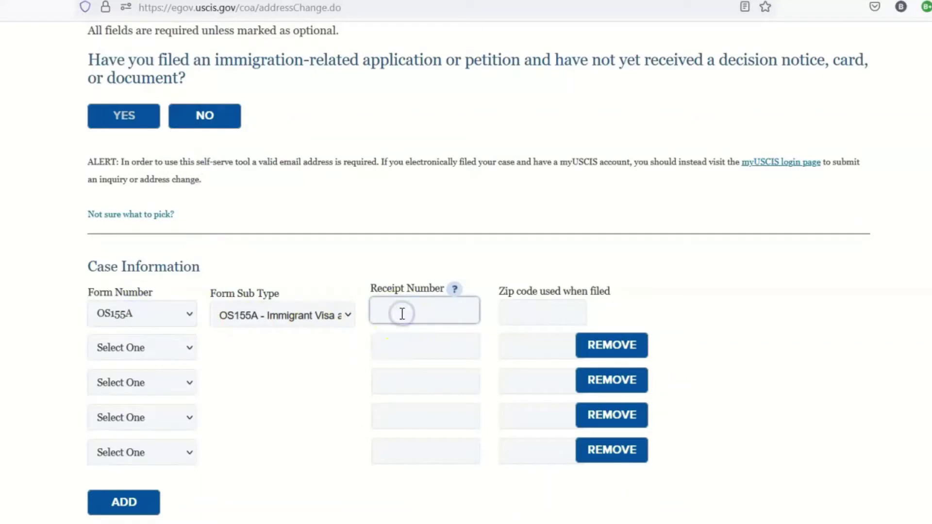
key(ctrl+v)
click(504, 312)
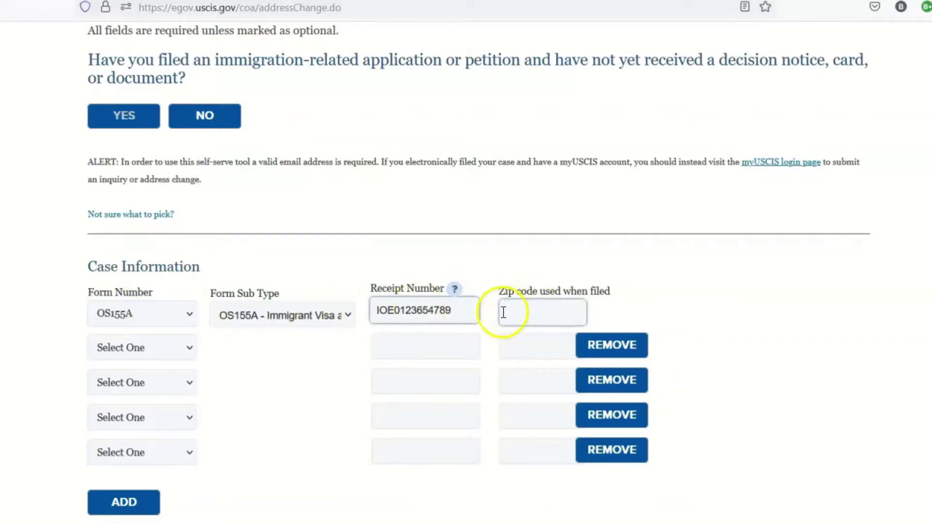
click(504, 311)
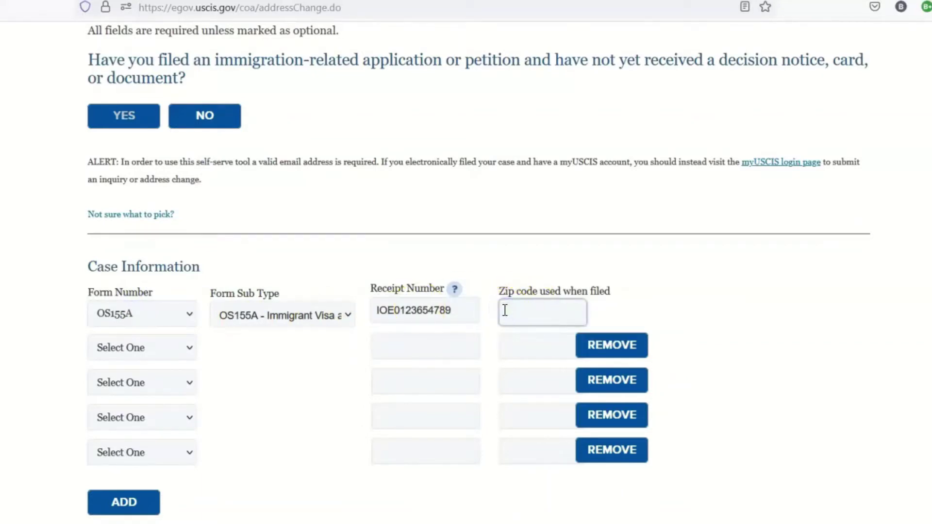
text(10)
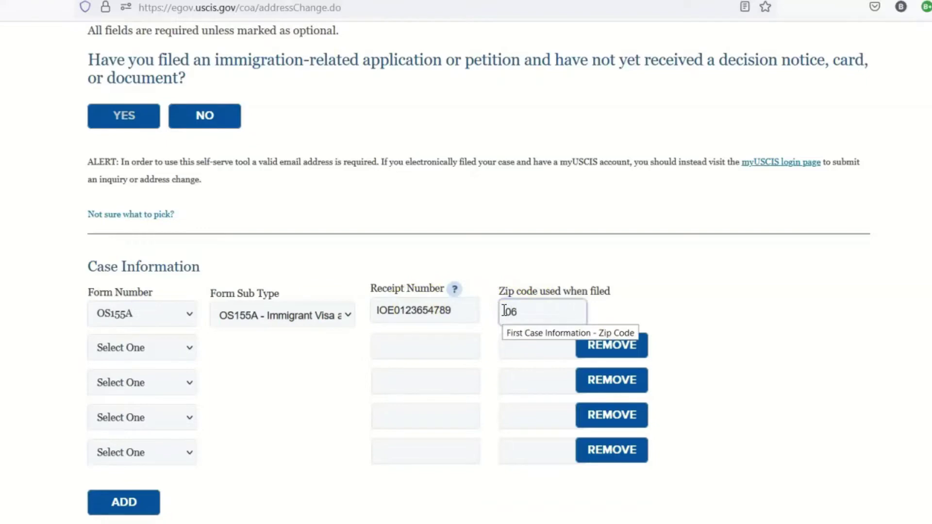
text(514)
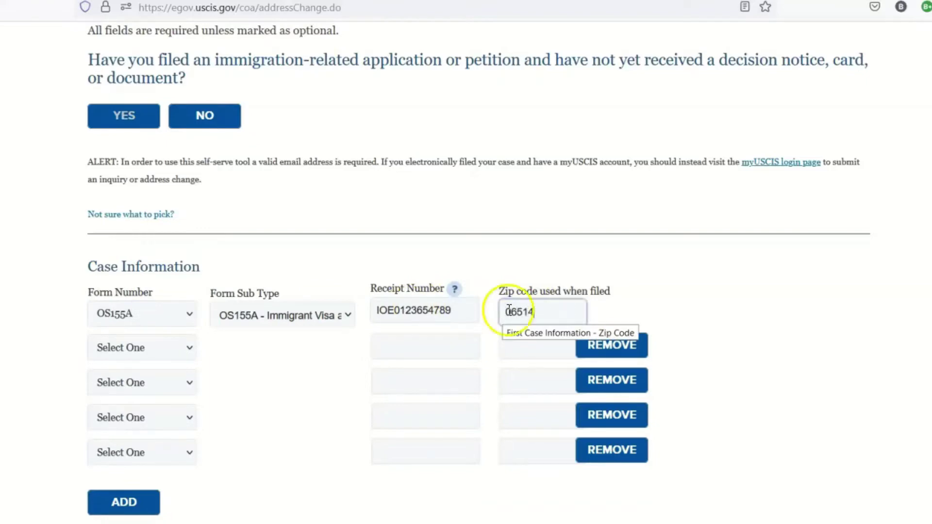
click(744, 311)
scroll(331, 286, down, 6)
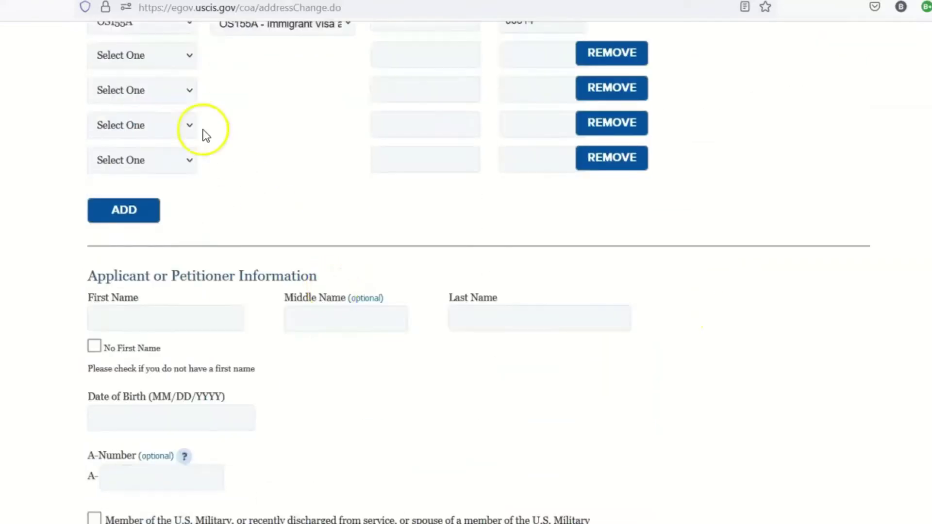
scroll(204, 133, up, 2)
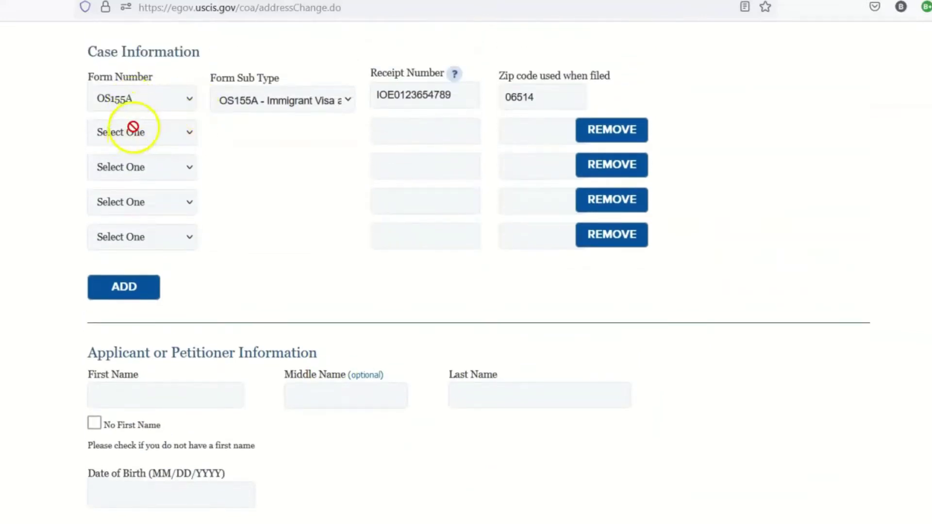
click(410, 103)
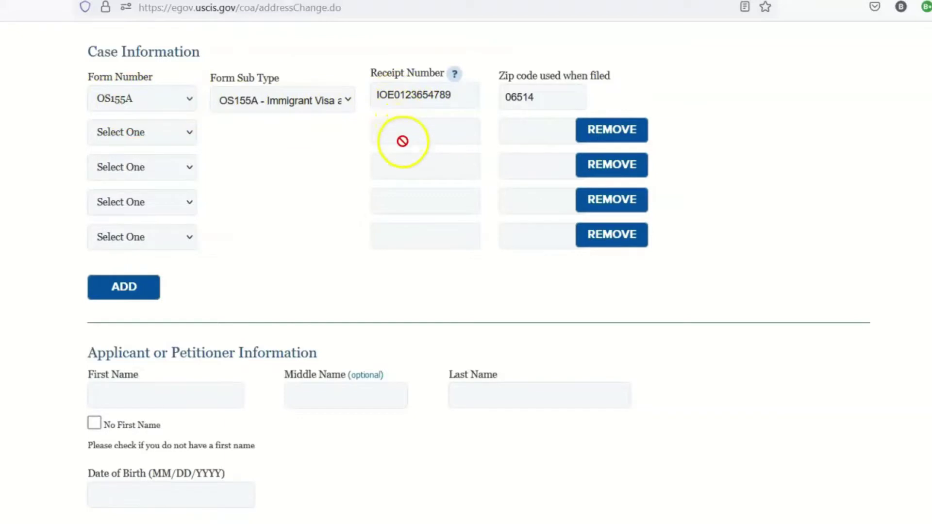
scroll(408, 264, down, 5)
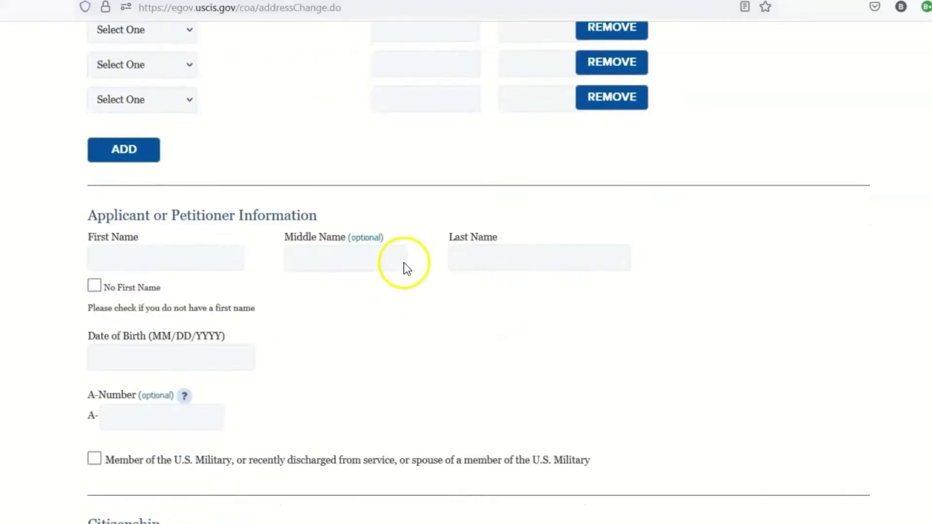
Step: Enter the applicant's first and last name, leaving the middle name blank
click(235, 170)
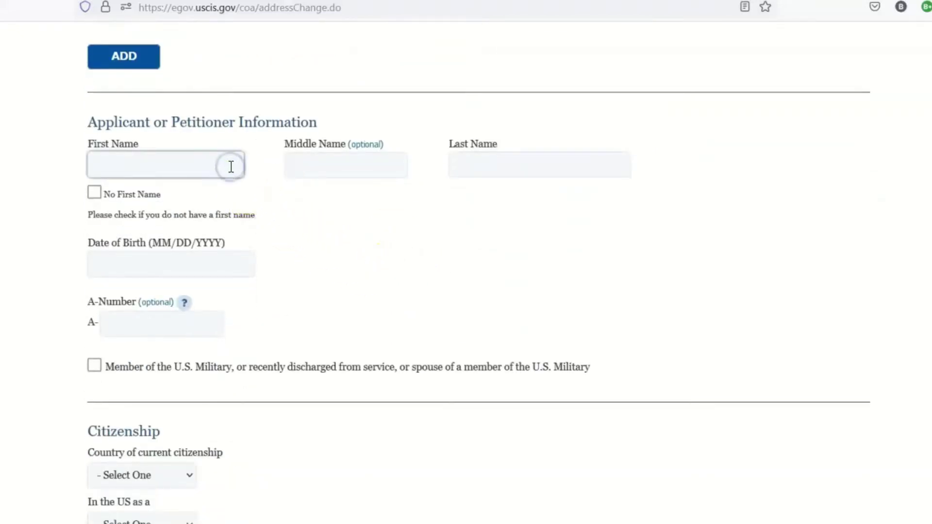
key(Tab)
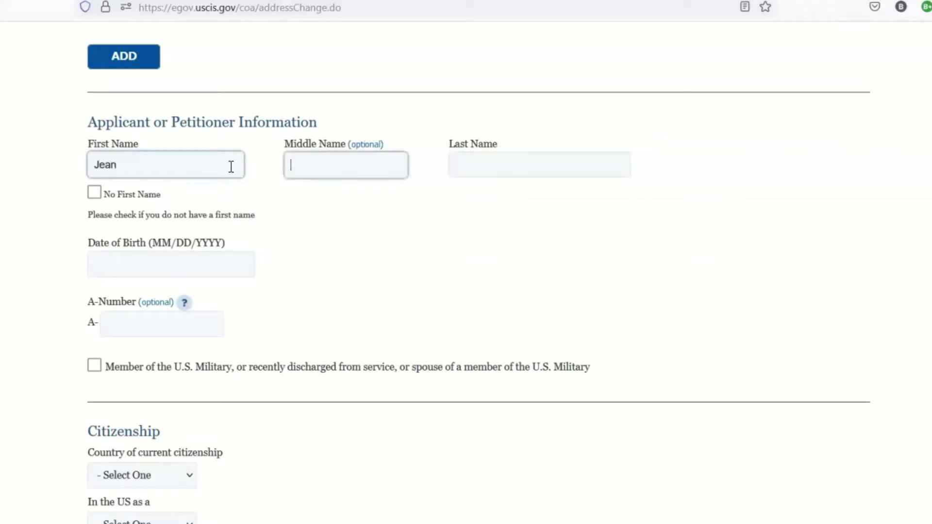
key(Tab)
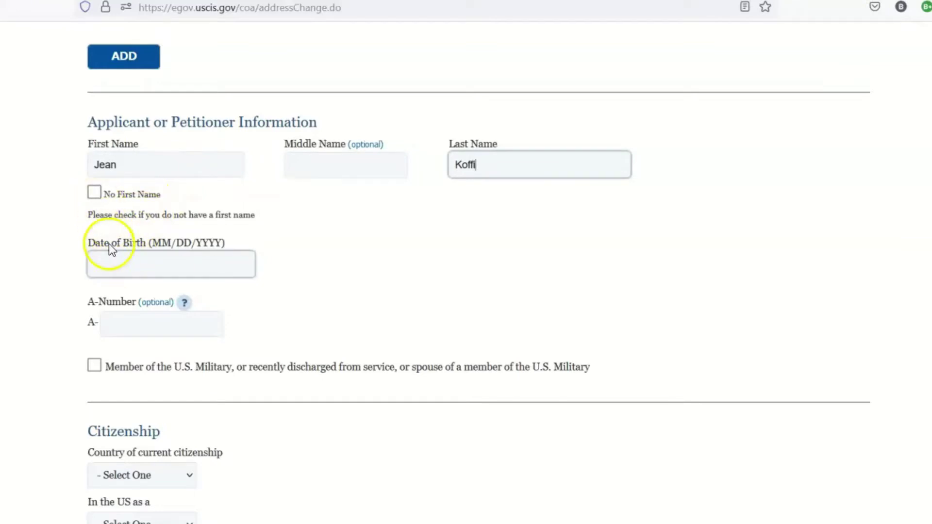
Step: Enter the applicant's date of birth and A-Number, correcting the mistyped A-Number
click(112, 263)
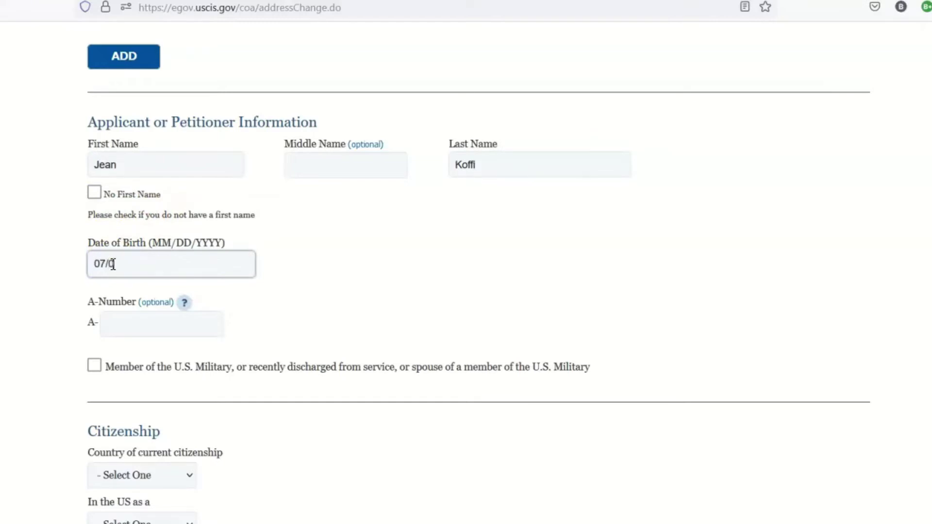
click(112, 323)
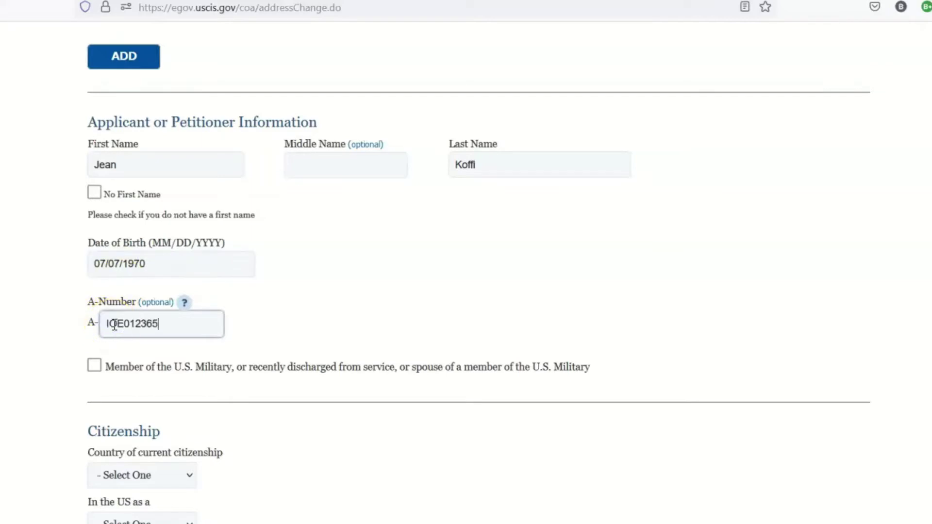
double_click(138, 324)
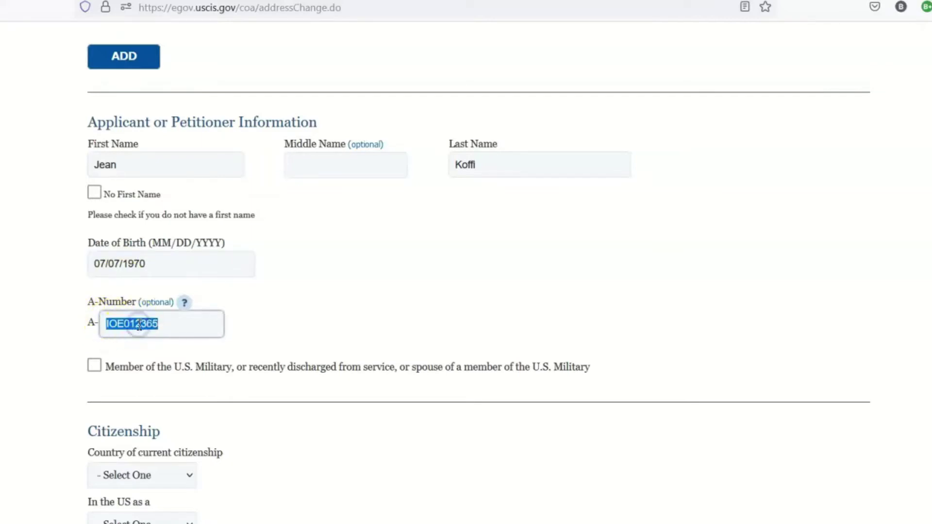
Step: Set country of citizenship to Togo and US status to Permanent Resident
scroll(343, 323, down, 3)
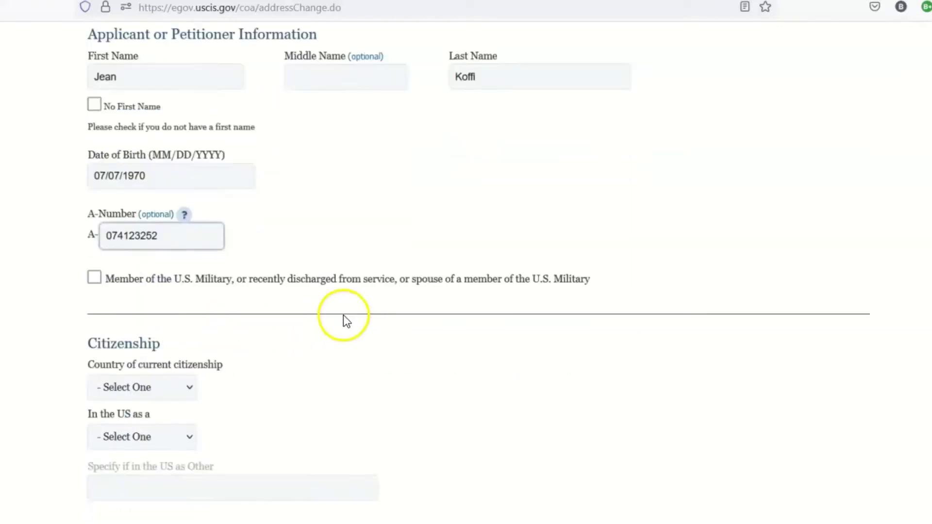
click(187, 322)
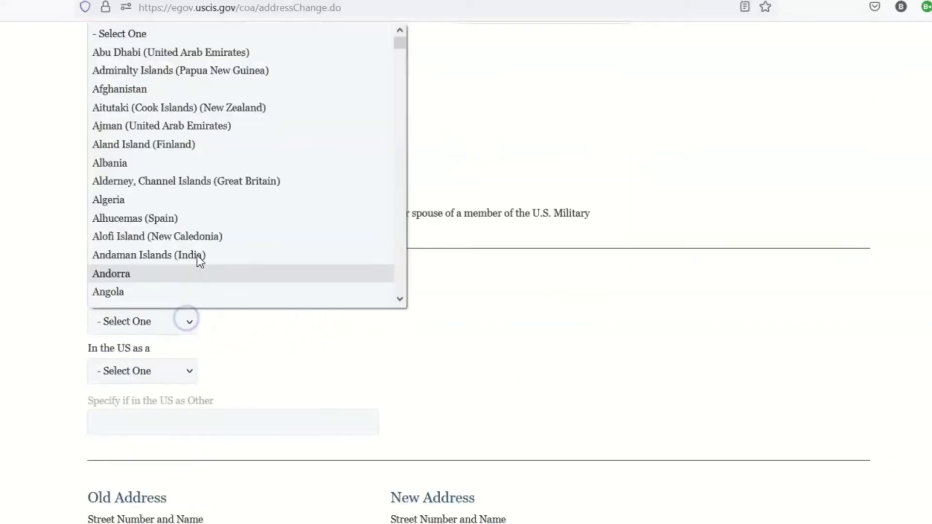
key(t)
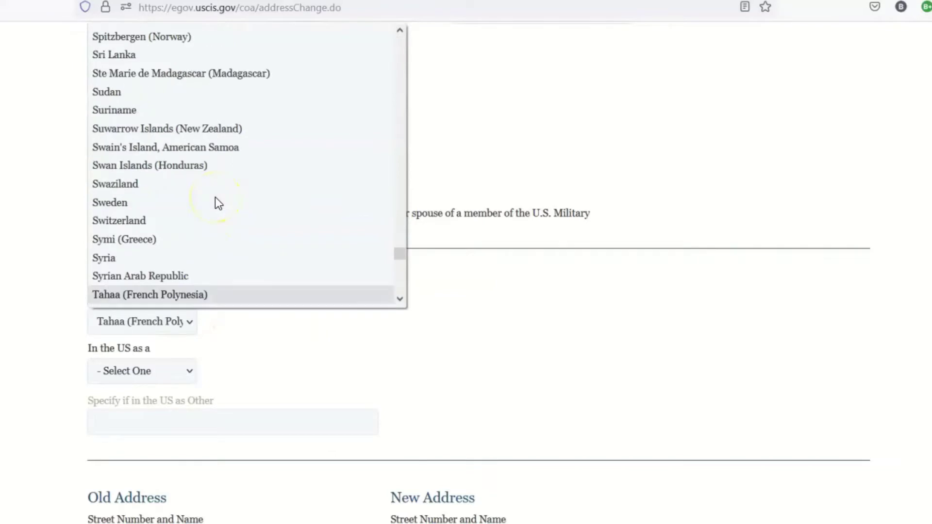
key(t)
key(o)
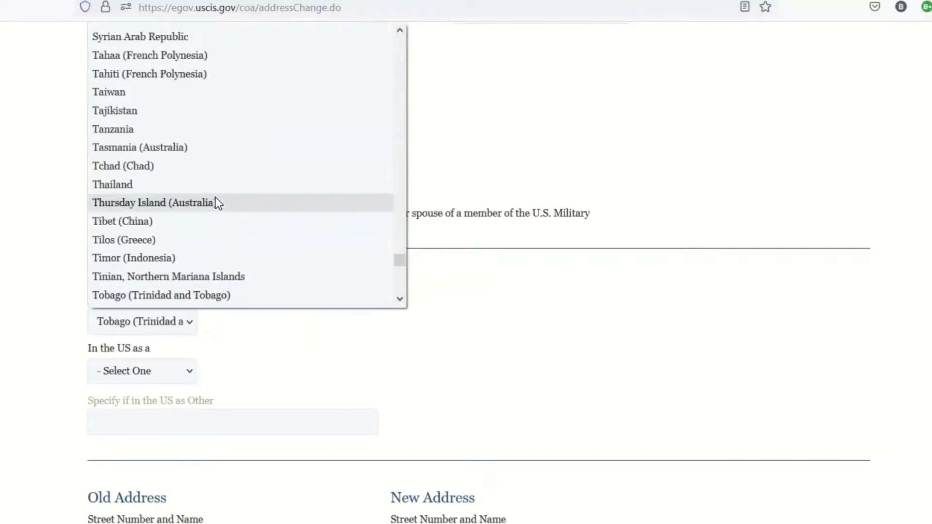
scroll(206, 221, down, 4)
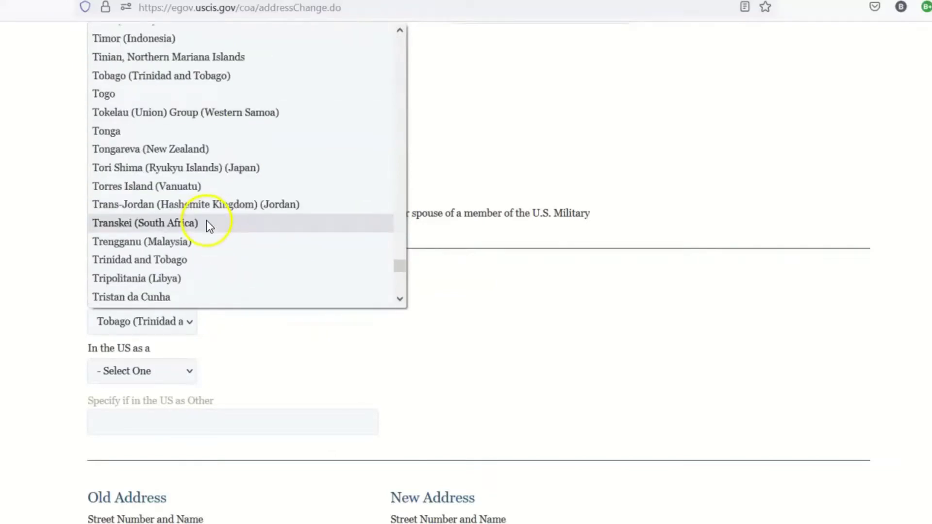
click(104, 95)
click(162, 371)
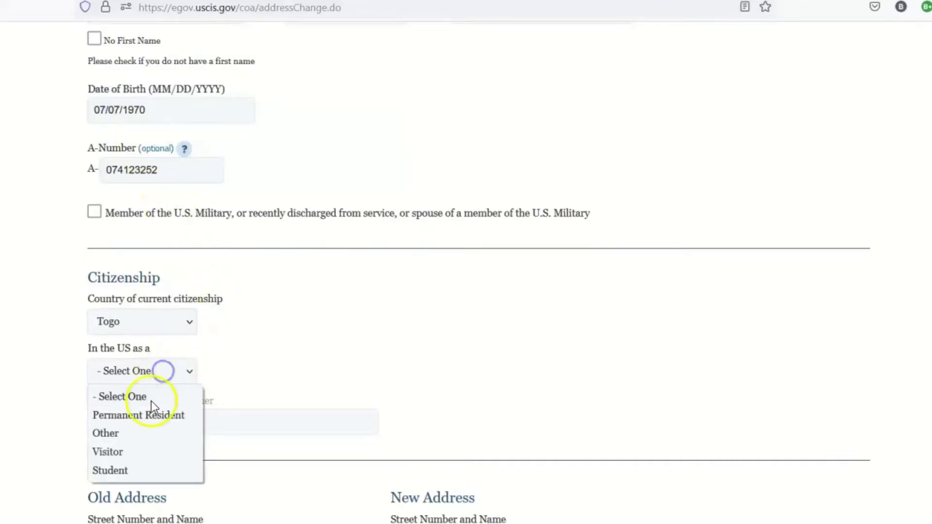
click(147, 413)
scroll(246, 371, down, 5)
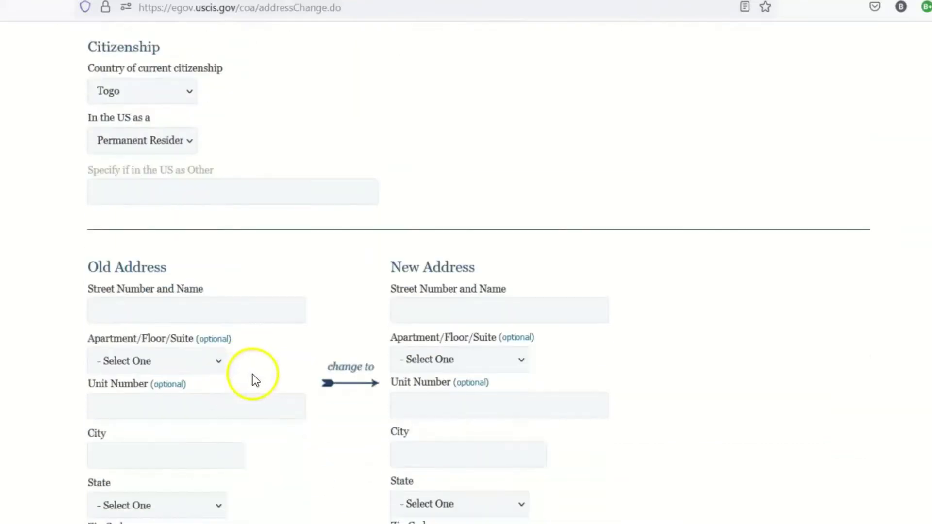
Step: Enter the old street address and the city Atlanta
click(184, 311)
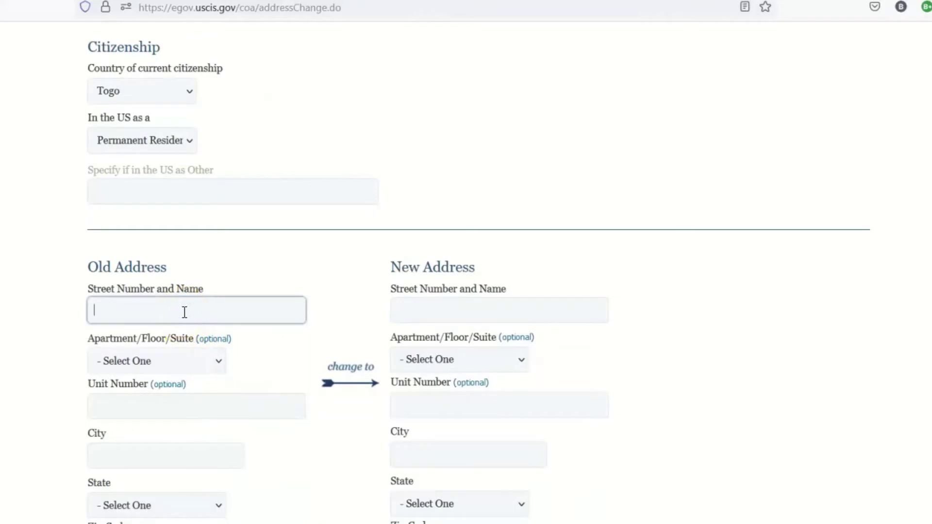
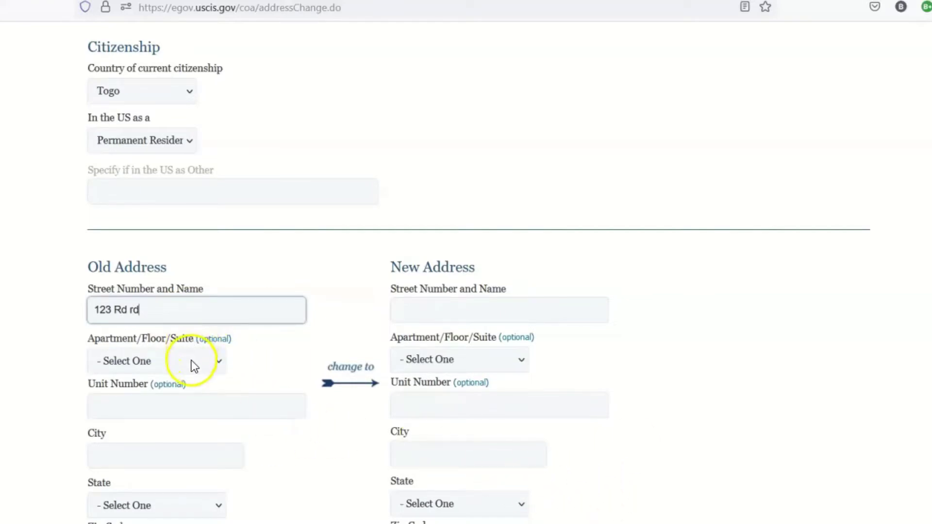
click(149, 450)
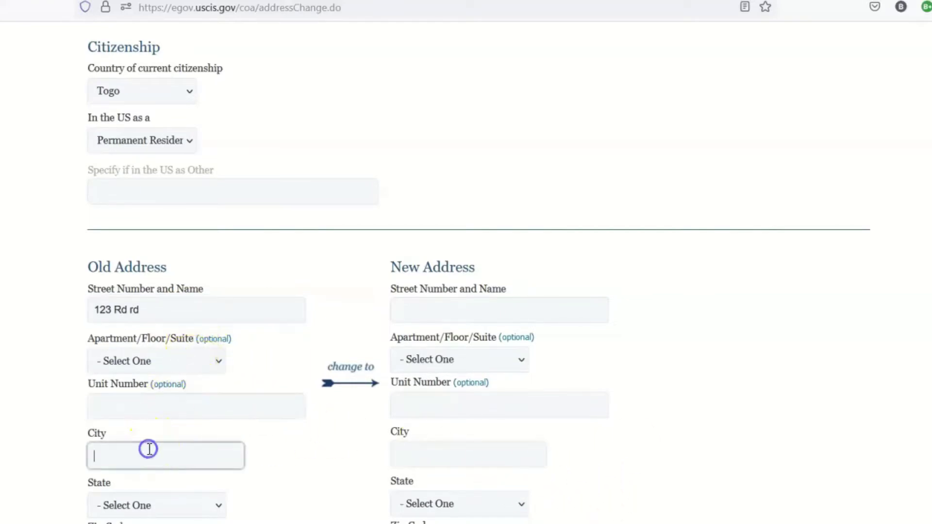
text(Atlanta)
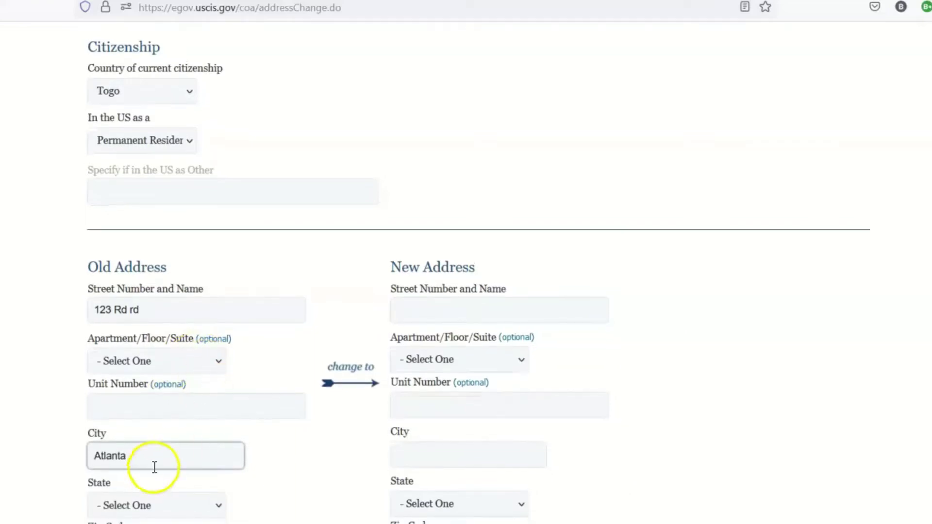
Step: Set the old address state to GEORGIA, correcting an Armed Forces Americas pick
scroll(154, 468, down, 5)
click(141, 274)
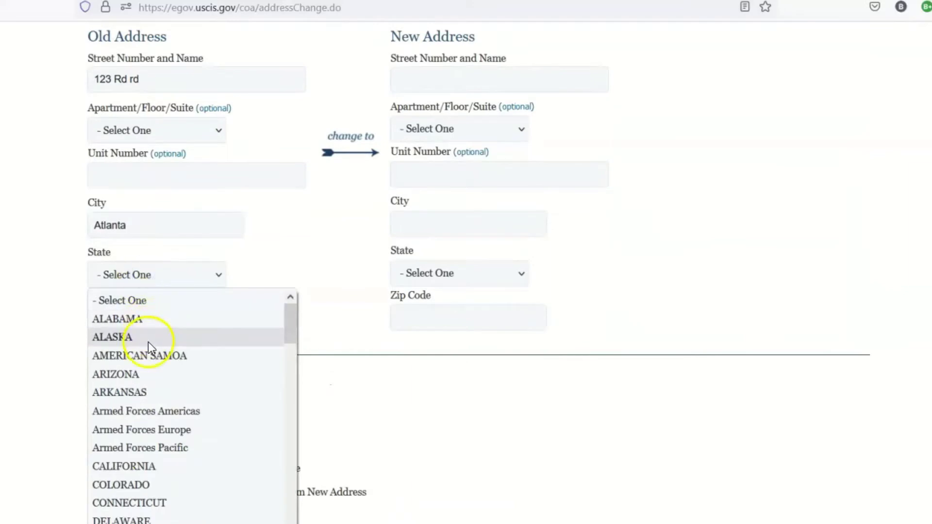
key(g)
click(147, 340)
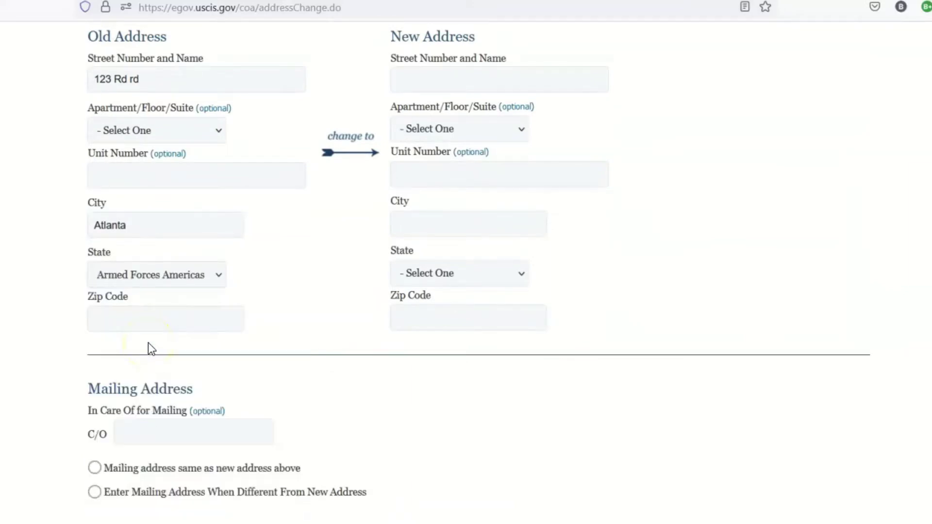
click(160, 283)
scroll(157, 417, down, 4)
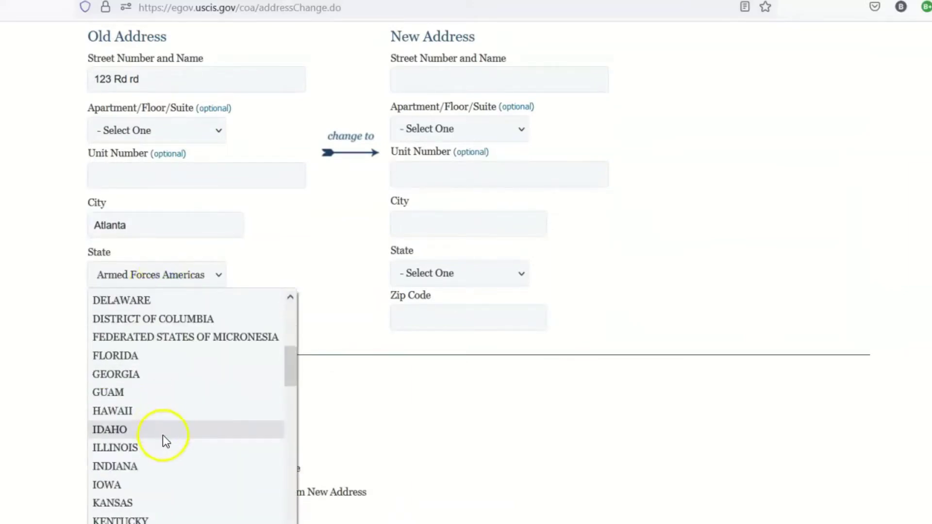
click(122, 375)
Step: Enter the old address zip code, fixing mistyped digits
click(124, 321)
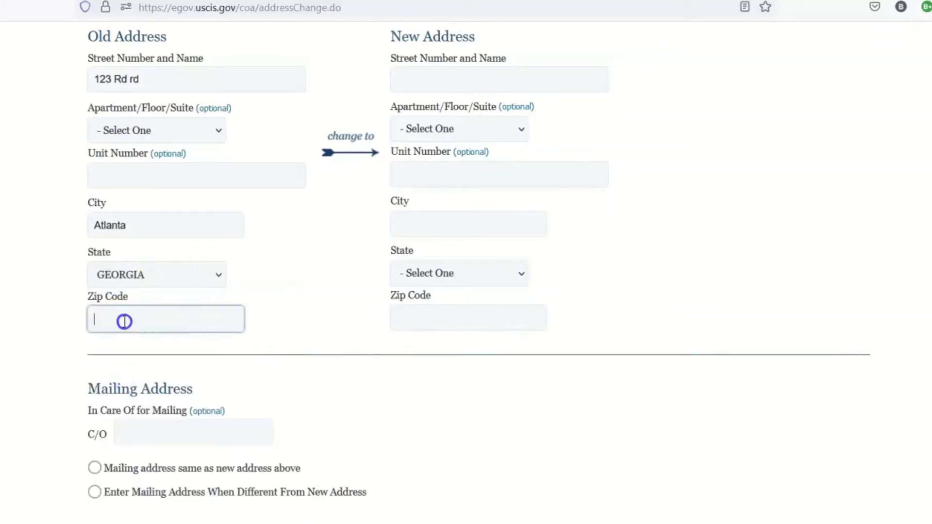
text(30605)
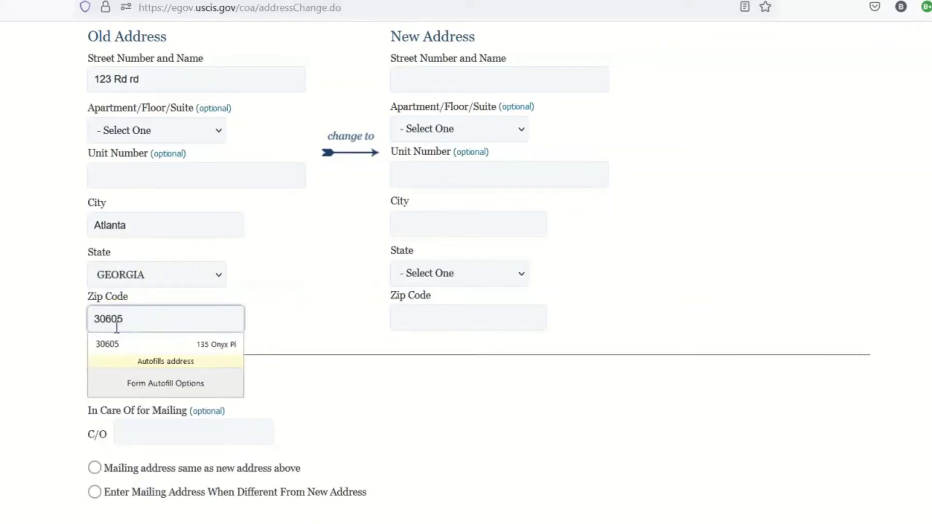
key(BackSpace)
key(BackSpace)
text(09)
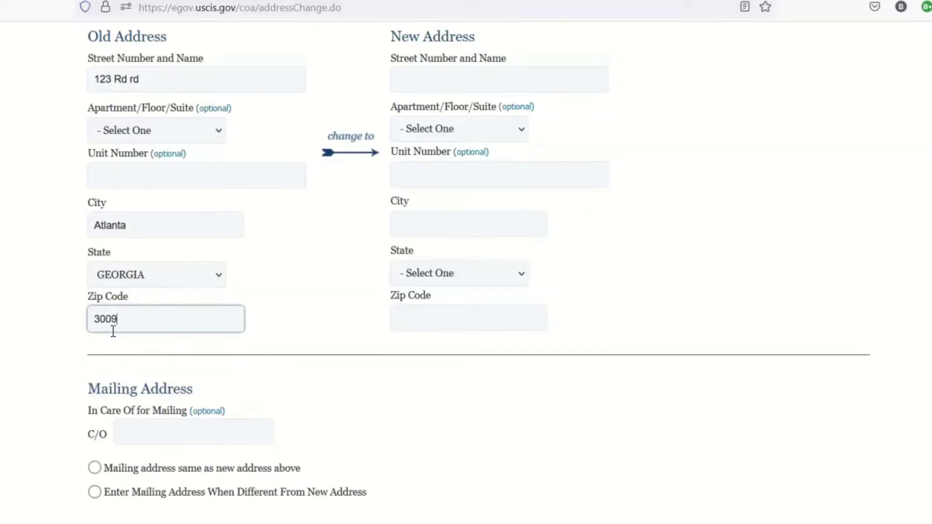
text(6)
scroll(219, 322, down, 5)
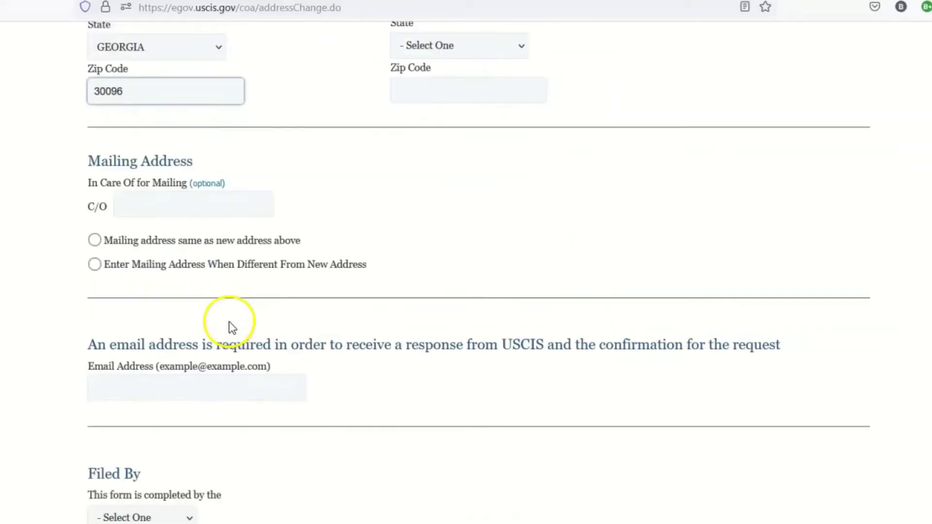
click(140, 200)
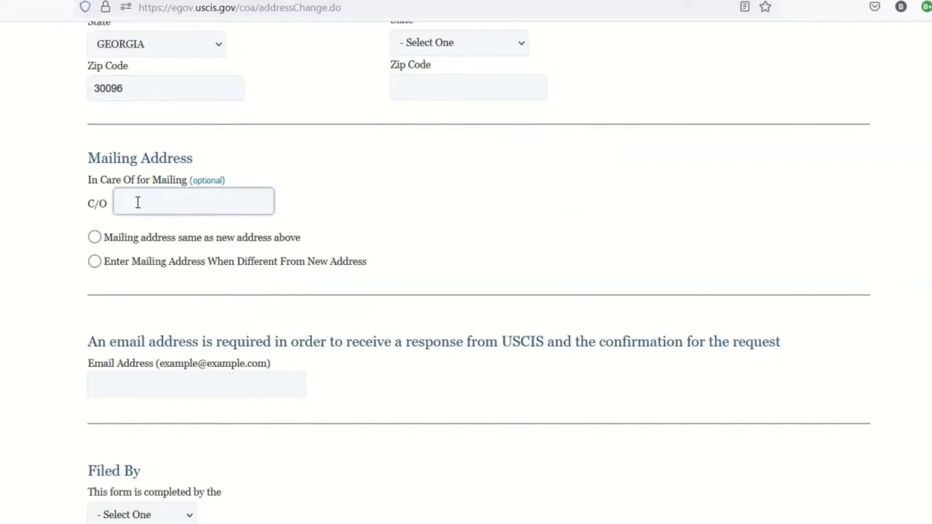
click(92, 247)
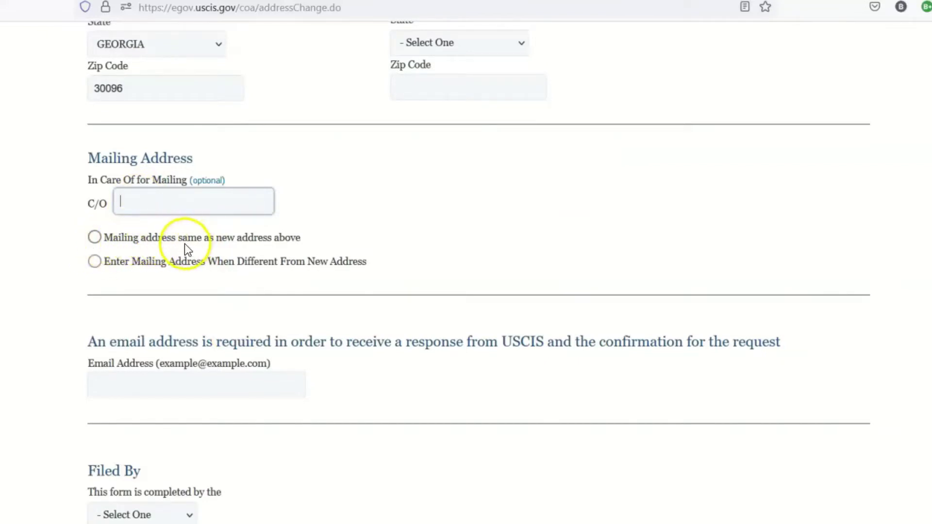
Step: Mark the mailing address as same as the new address and enter the new street
click(95, 238)
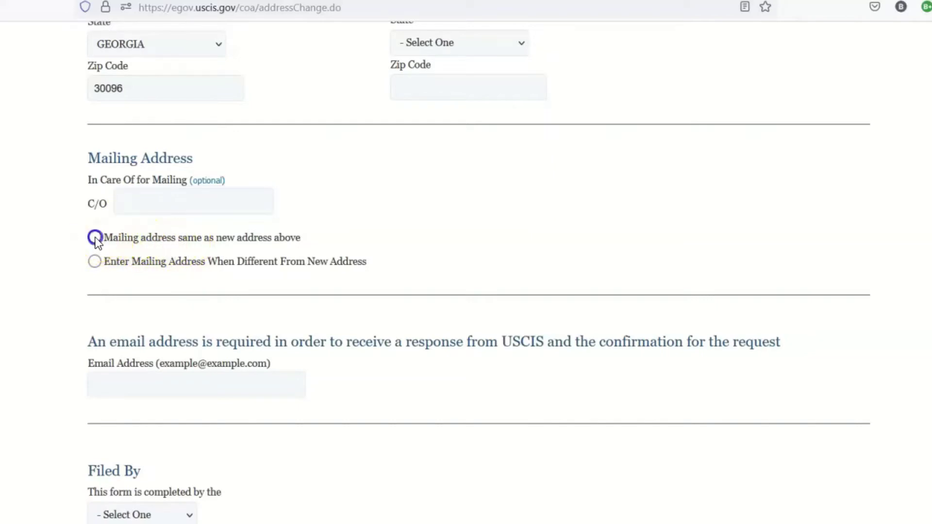
click(259, 151)
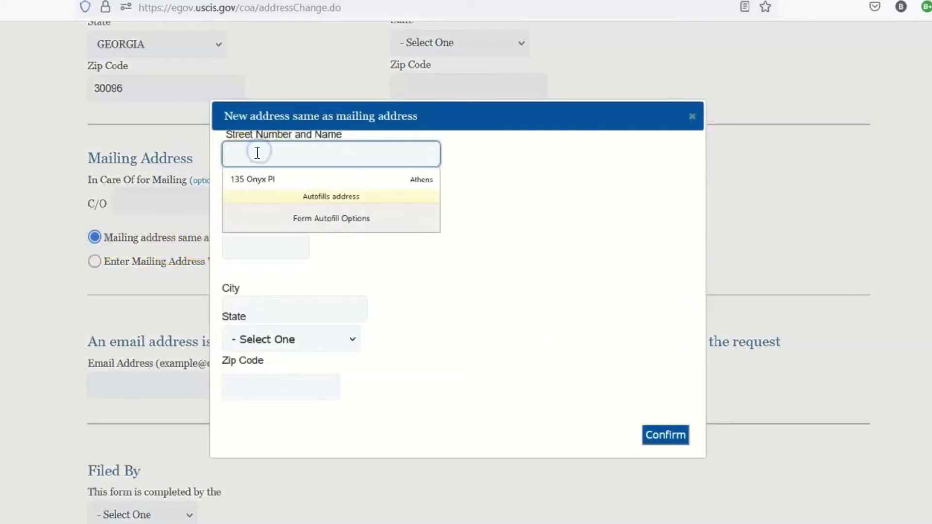
key(Escape)
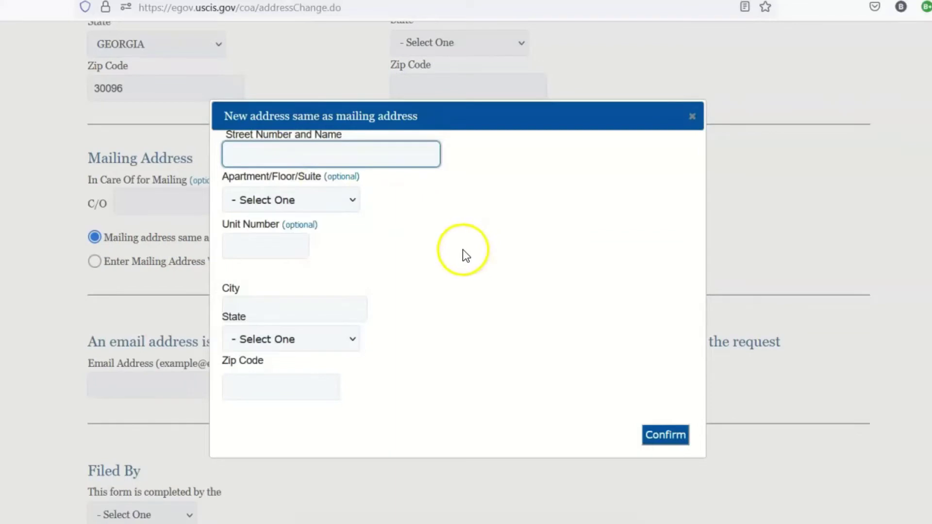
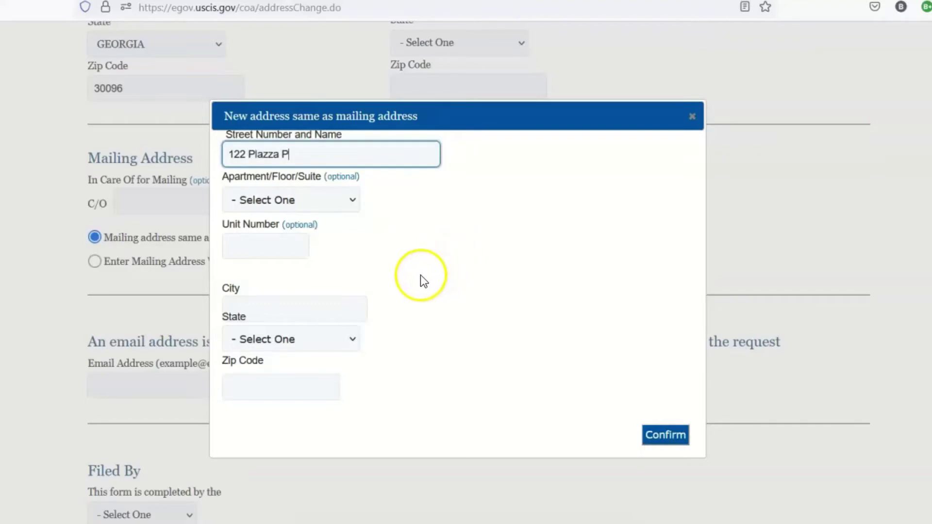
click(420, 281)
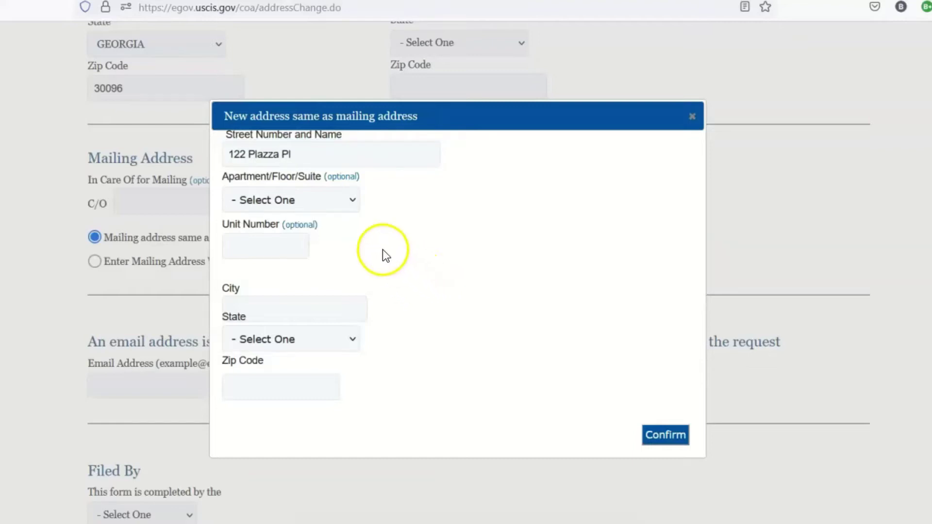
Step: Set the unit type to Apartment and enter the unit number
click(323, 203)
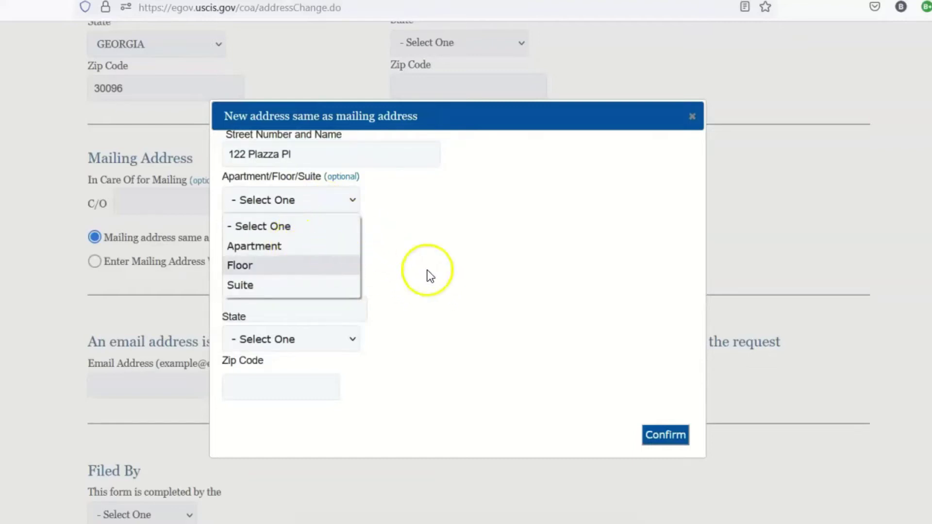
click(428, 272)
click(299, 204)
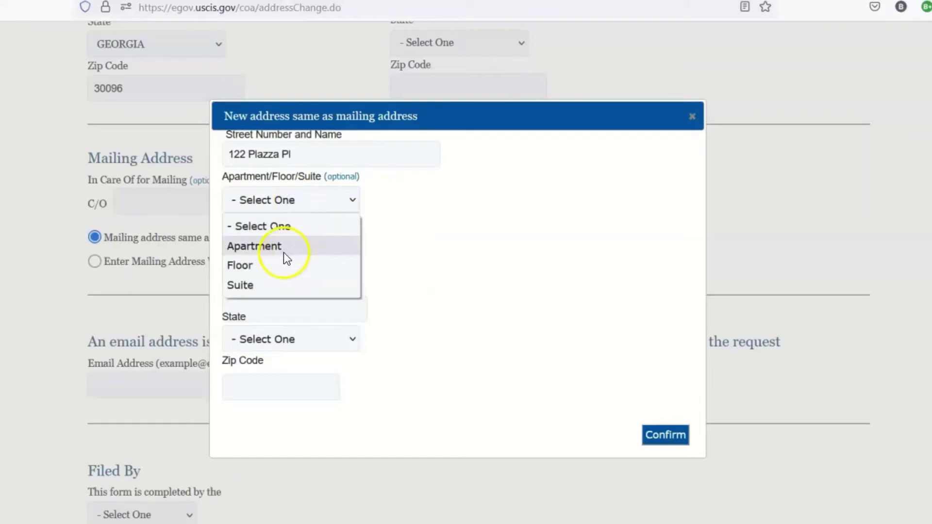
click(284, 250)
click(279, 245)
text(Ap)
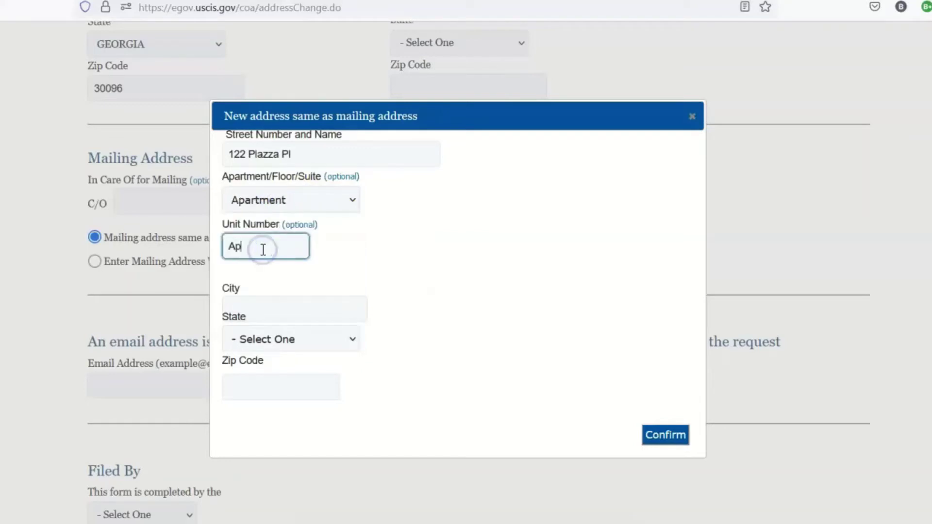
text(t A1)
click(320, 309)
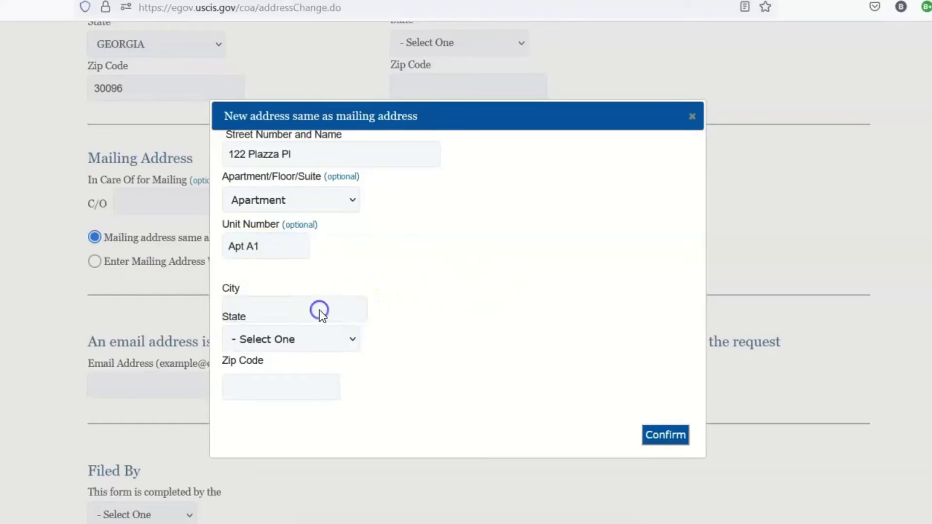
Step: Enter the new address city, choose state GEORGIA, and type the zip code
click(238, 305)
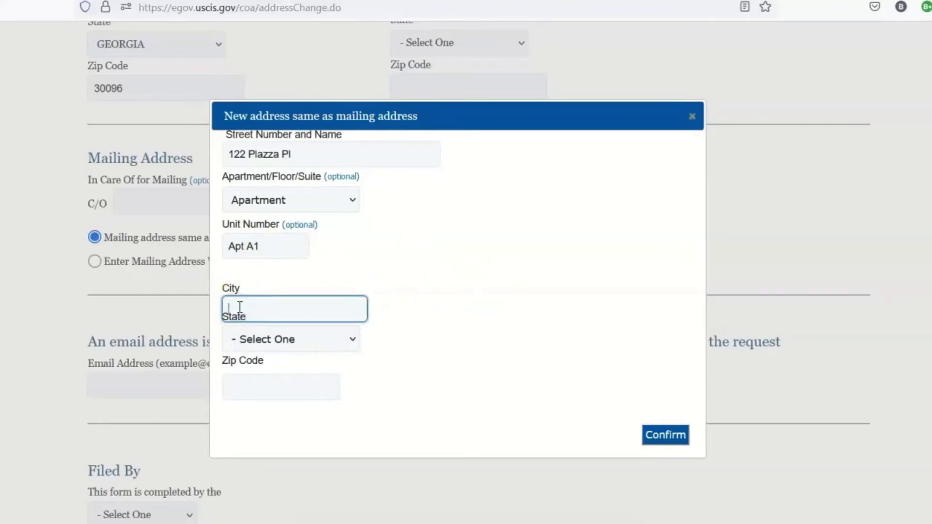
text(Ga)
click(274, 341)
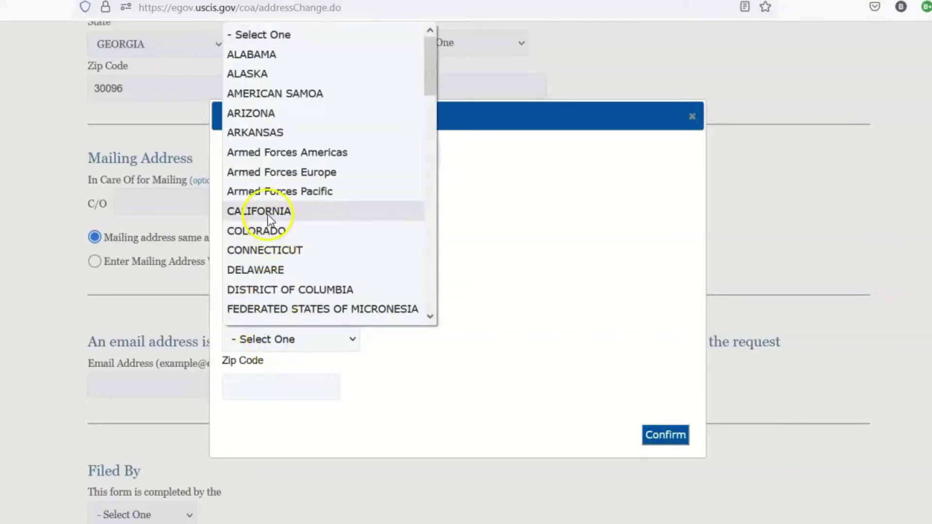
scroll(270, 228, down, 4)
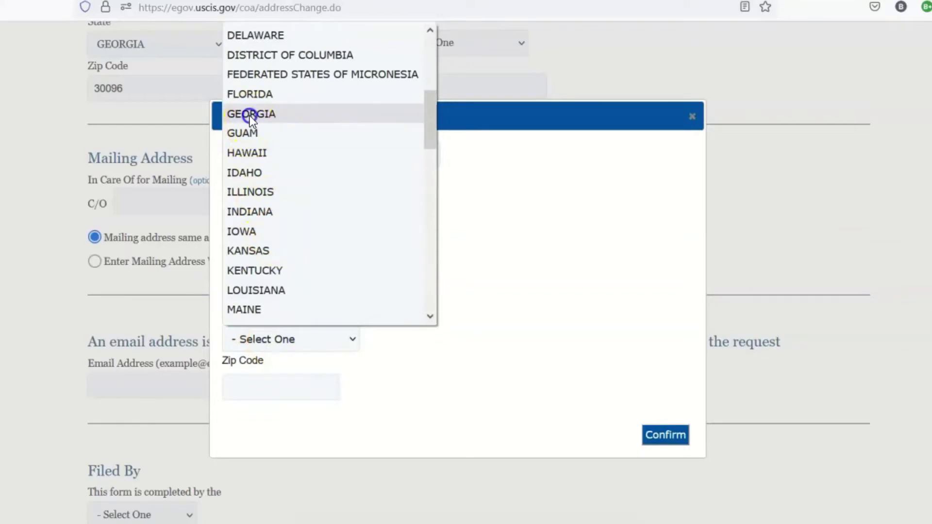
click(249, 115)
click(264, 381)
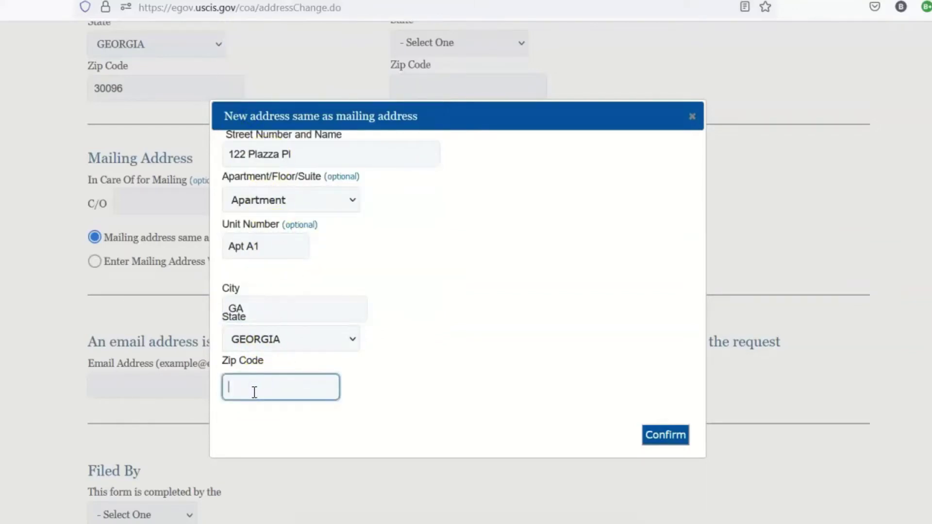
text(31500)
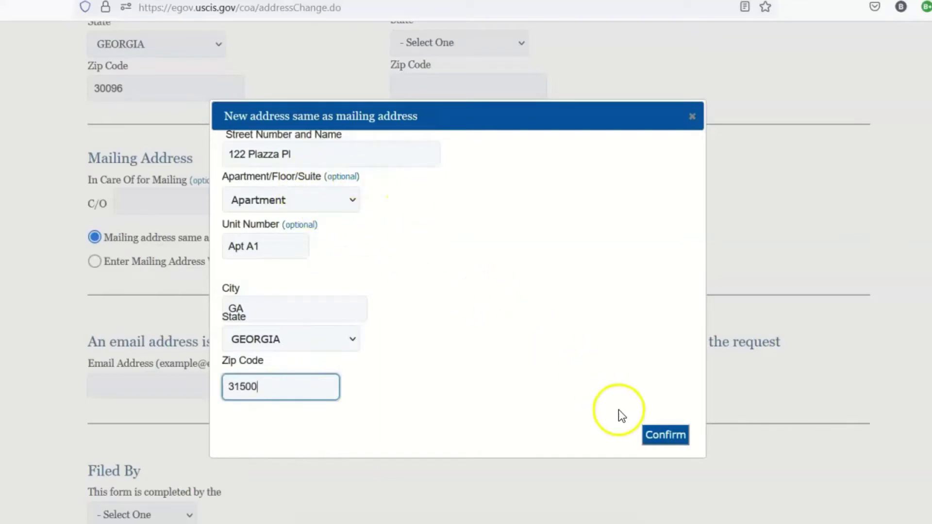
Step: Try confirming the new address, then replace its street with a PO box
click(663, 435)
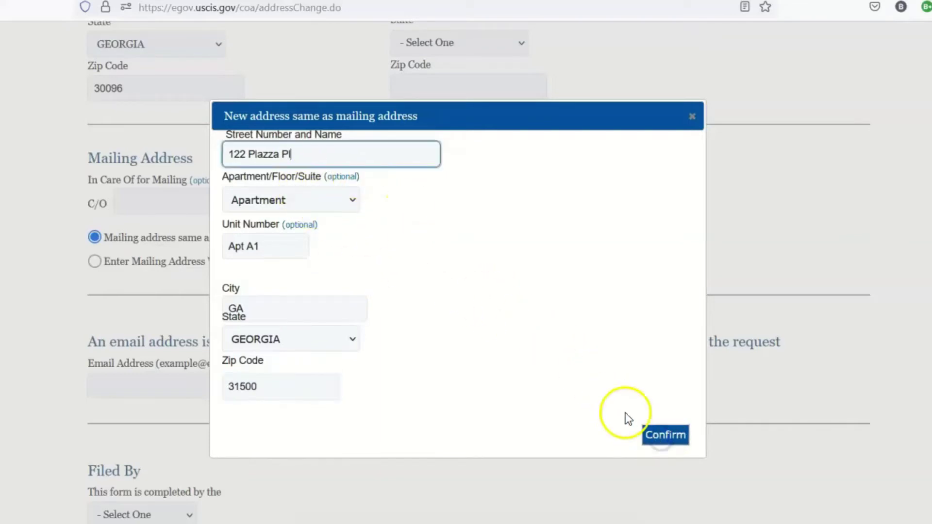
scroll(554, 395, down, 5)
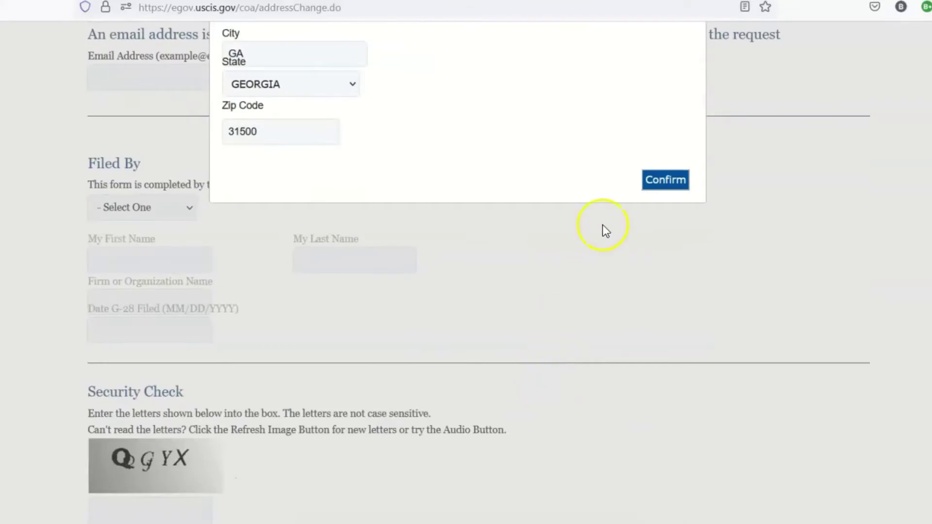
click(655, 183)
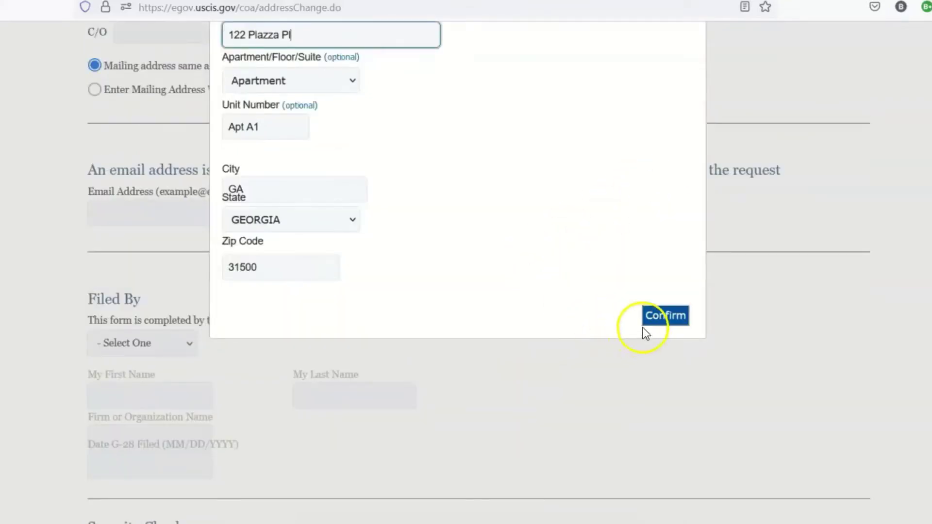
scroll(500, 241, up, 3)
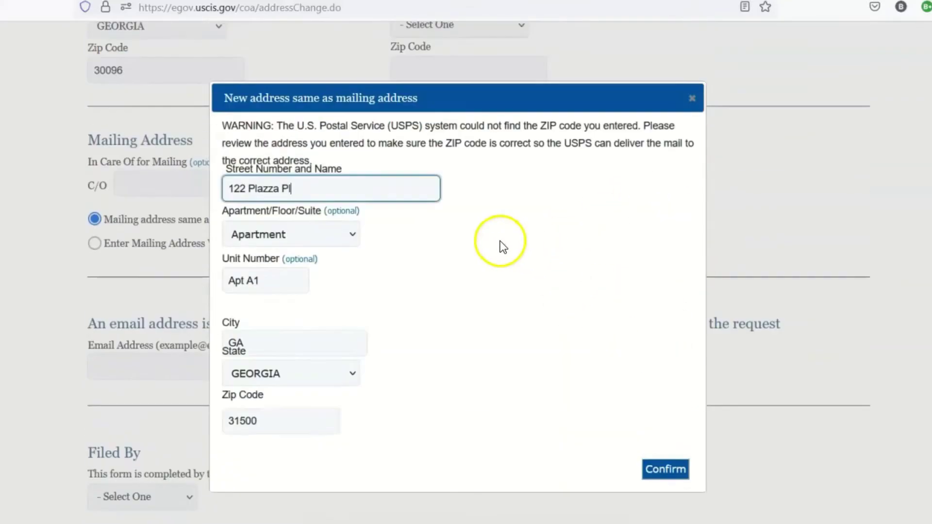
double_click(298, 188)
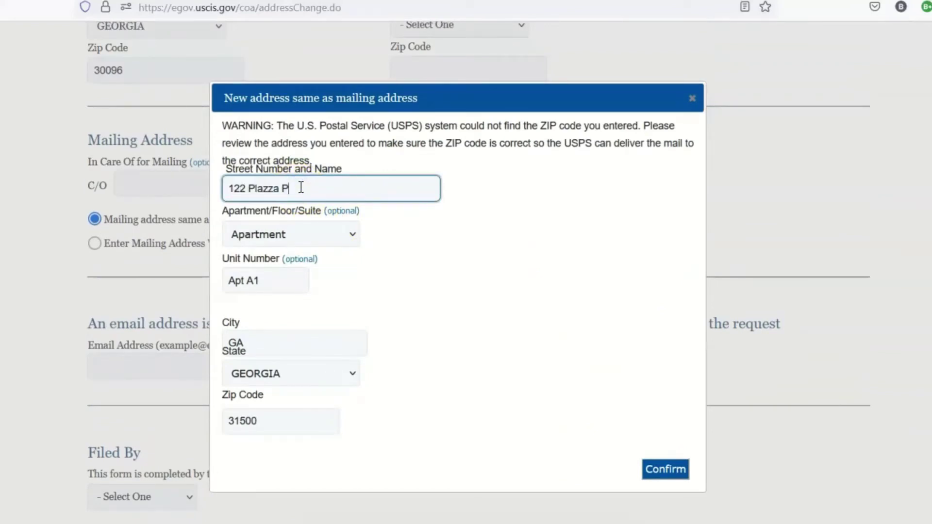
text(PO)
key(ctrl+a)
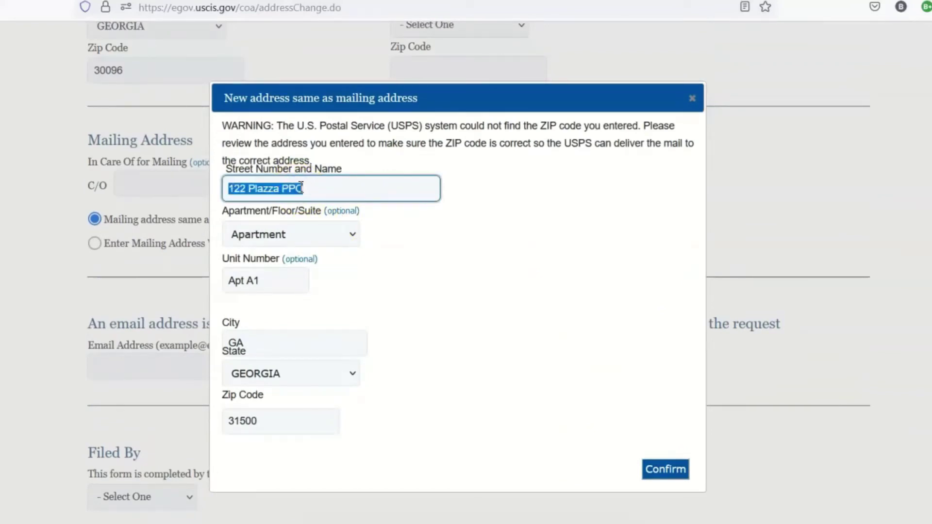
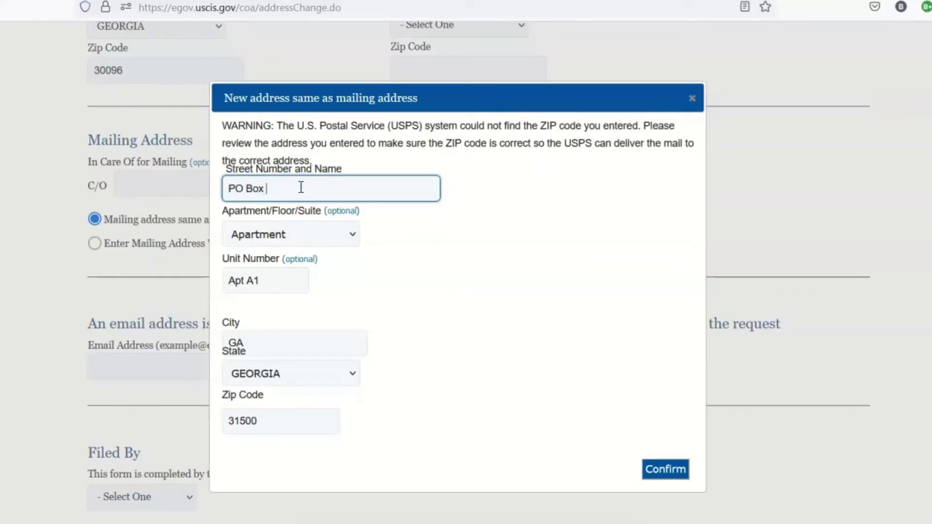
Step: Clear the unit number, correct the ZIP code and confirm the address
drag(302, 276, 209, 270)
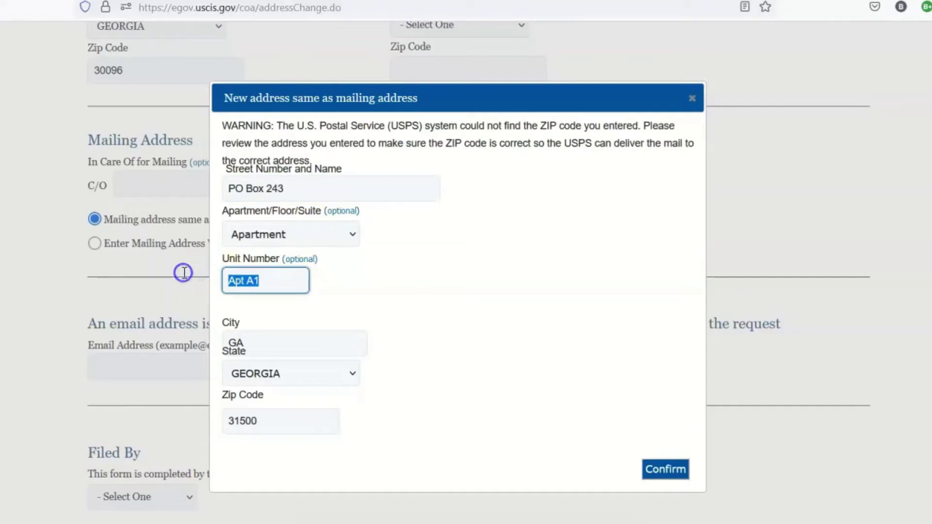
key(BackSpace)
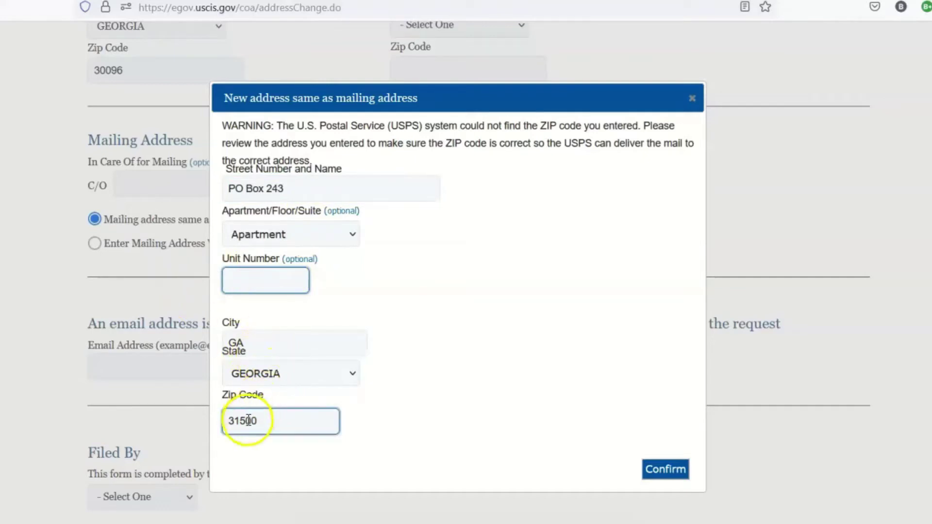
drag(235, 423, 218, 421)
text(30603)
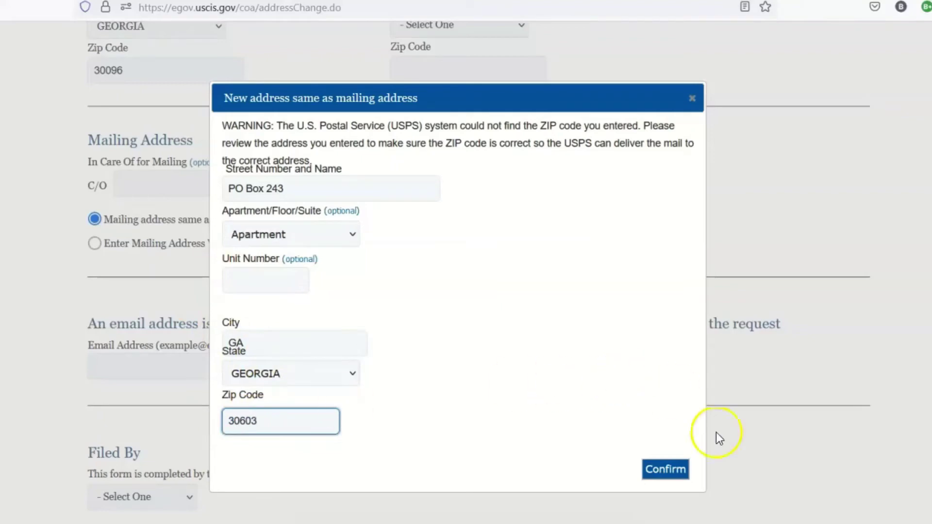
click(674, 469)
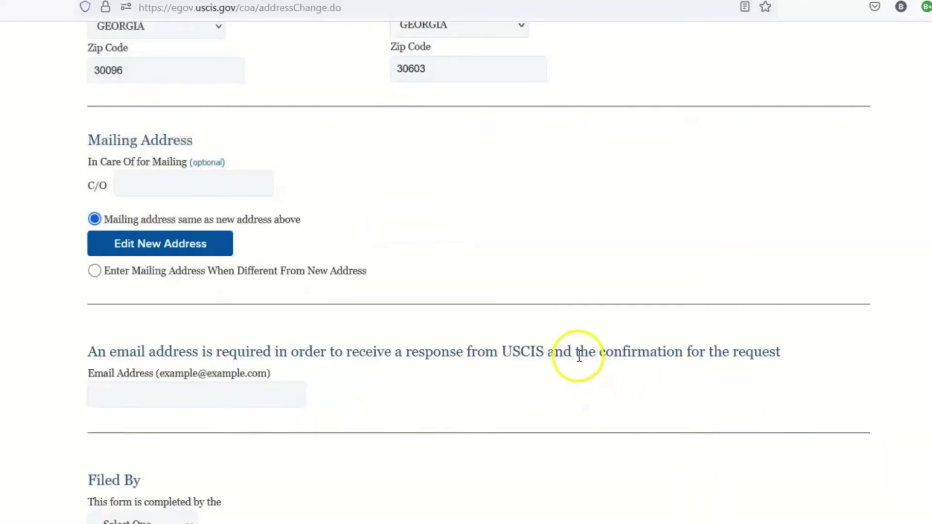
Step: Enter the contact's e-mail address in the Email Address field
scroll(607, 295, up, 8)
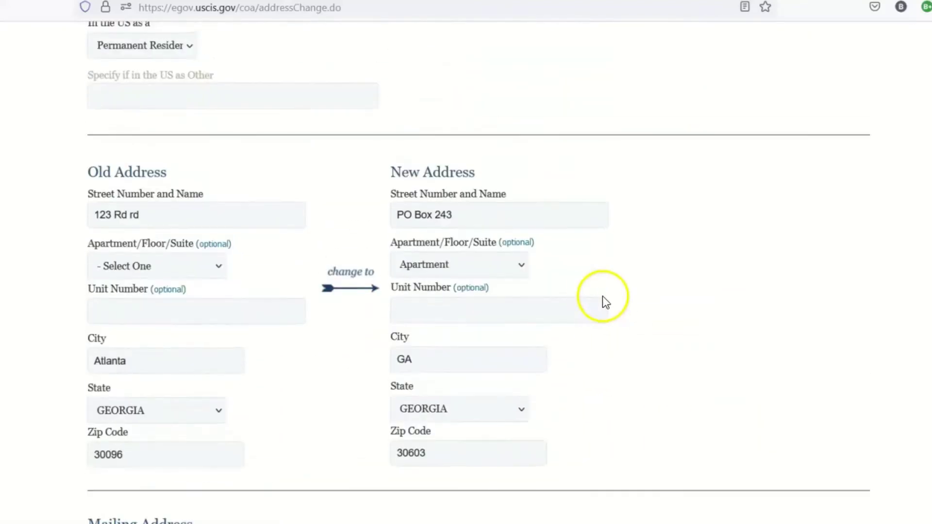
scroll(480, 262, down, 5)
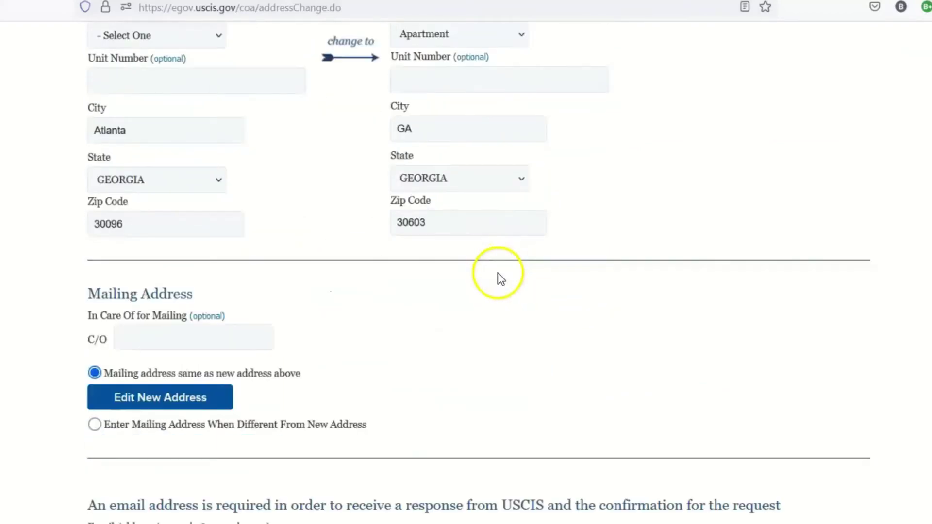
scroll(498, 274, down, 3)
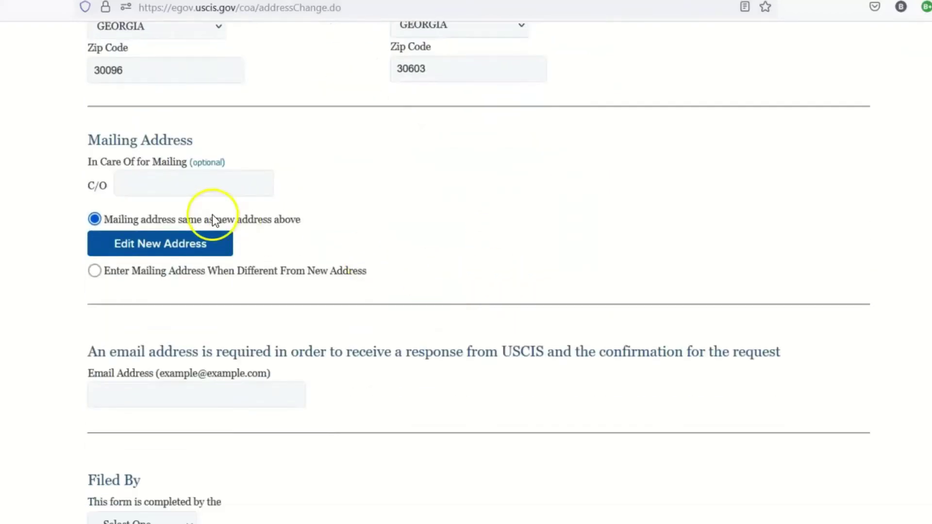
scroll(273, 249, down, 5)
click(189, 167)
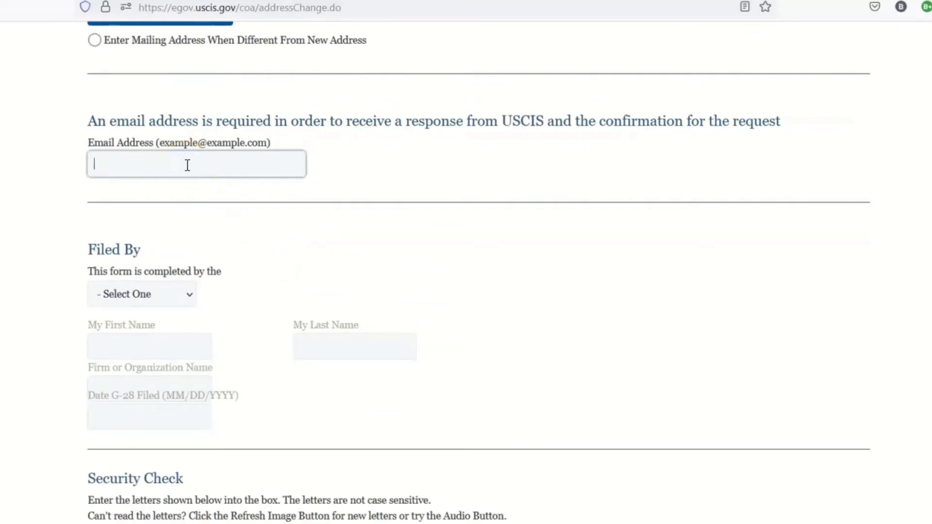
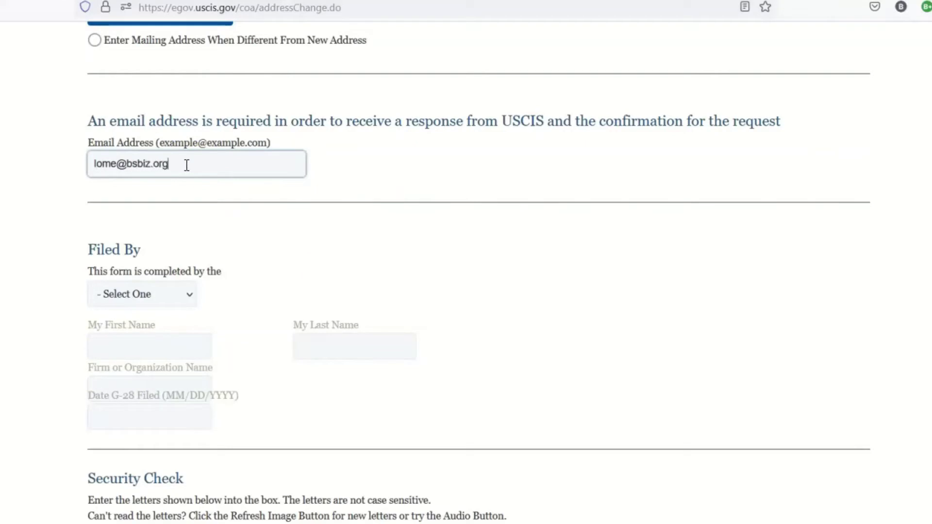
Step: Set Filed By to Applicant or Petitioner
scroll(234, 223, down, 3)
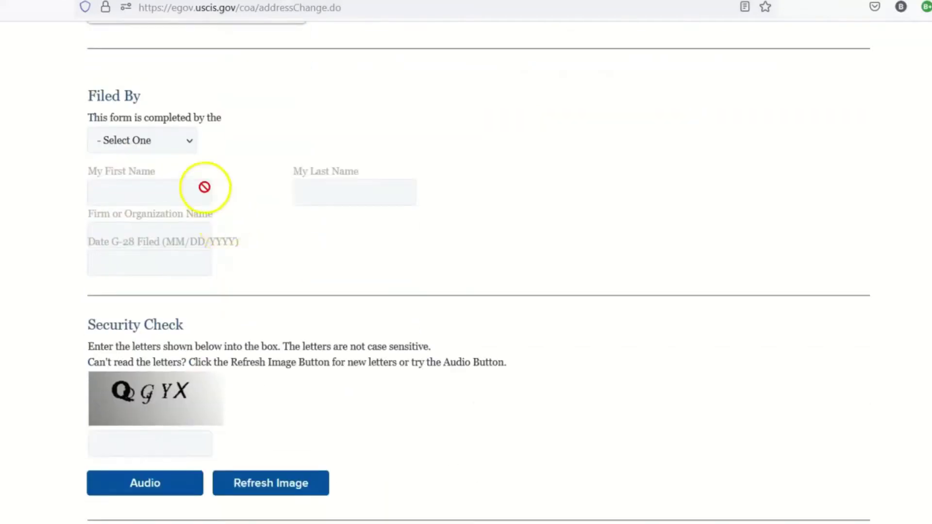
click(180, 143)
click(186, 184)
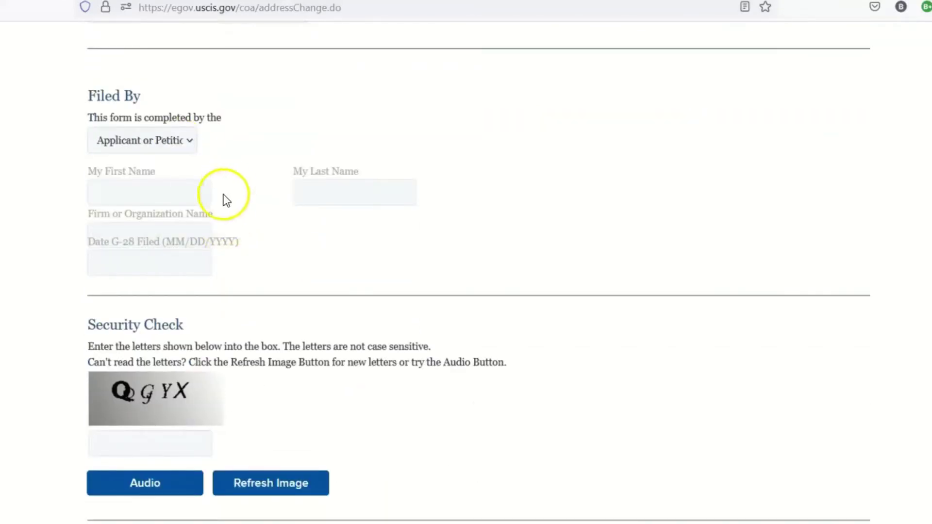
Step: Enter the security-check letters, accept the signature statement and submit the request
scroll(221, 194, down, 5)
click(139, 211)
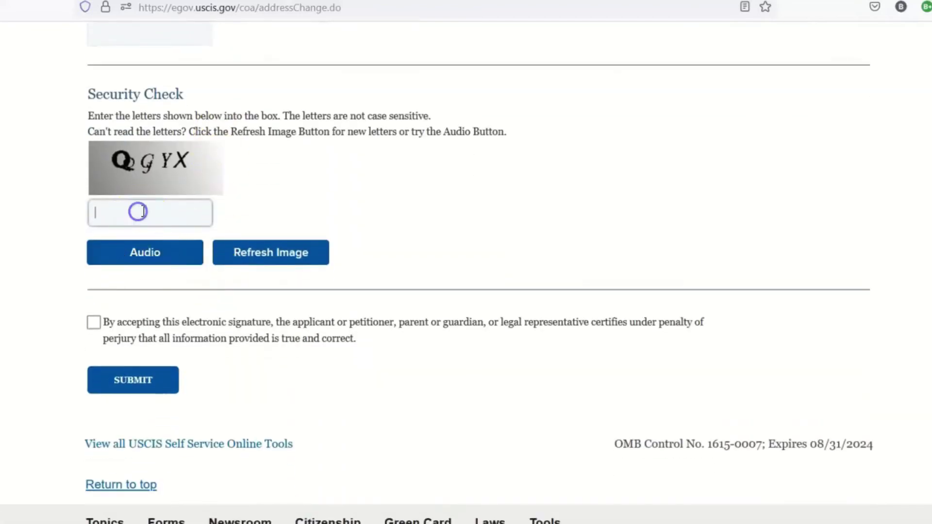
text(QQGJYX)
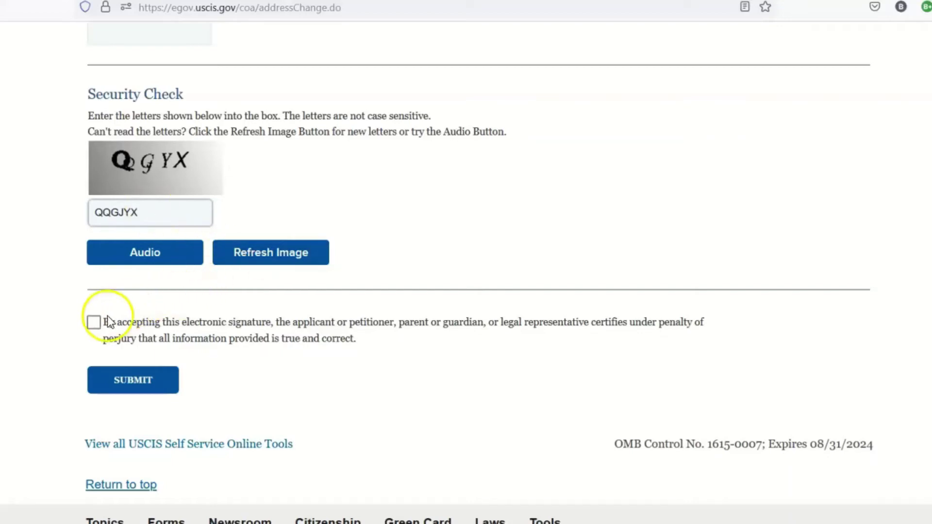
click(94, 322)
click(155, 392)
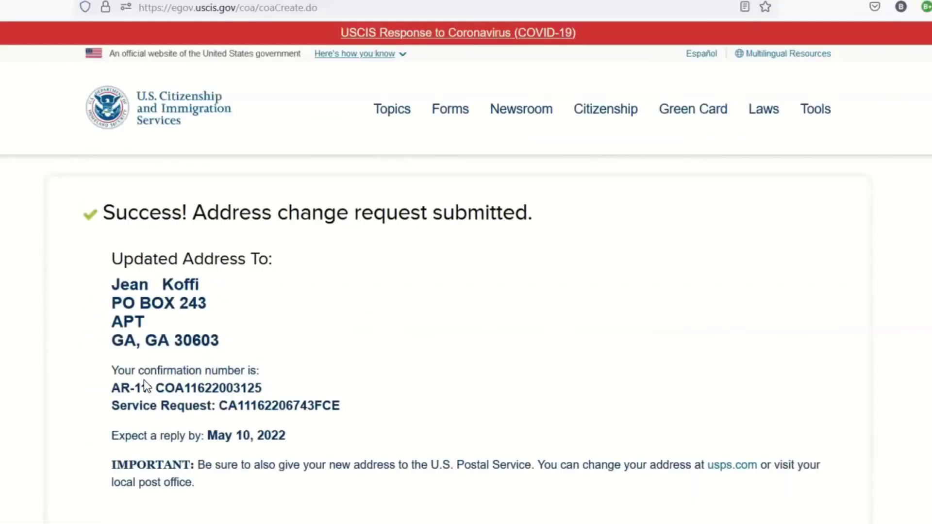
Step: Open the completed AR-11 form for printing from the confirmation page
scroll(207, 316, down, 3)
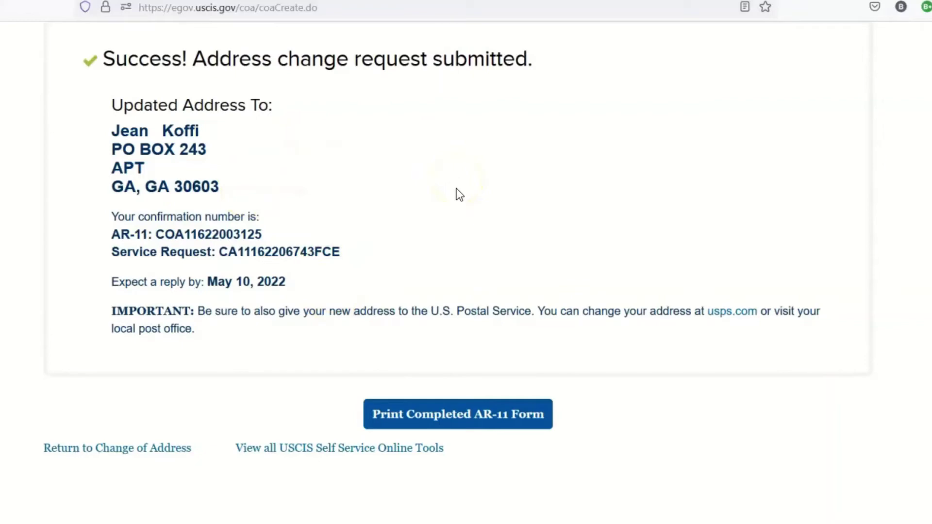
click(427, 412)
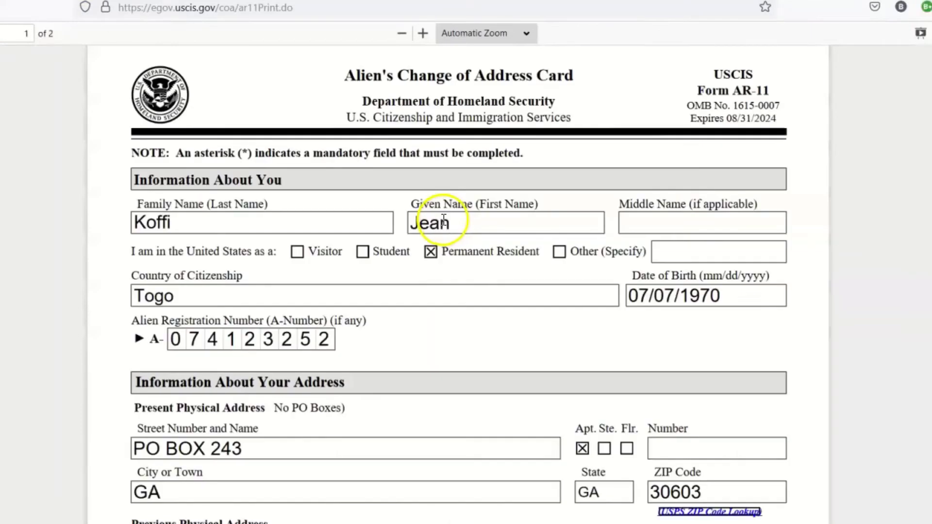
scroll(437, 219, down, 10)
scroll(436, 217, down, 10)
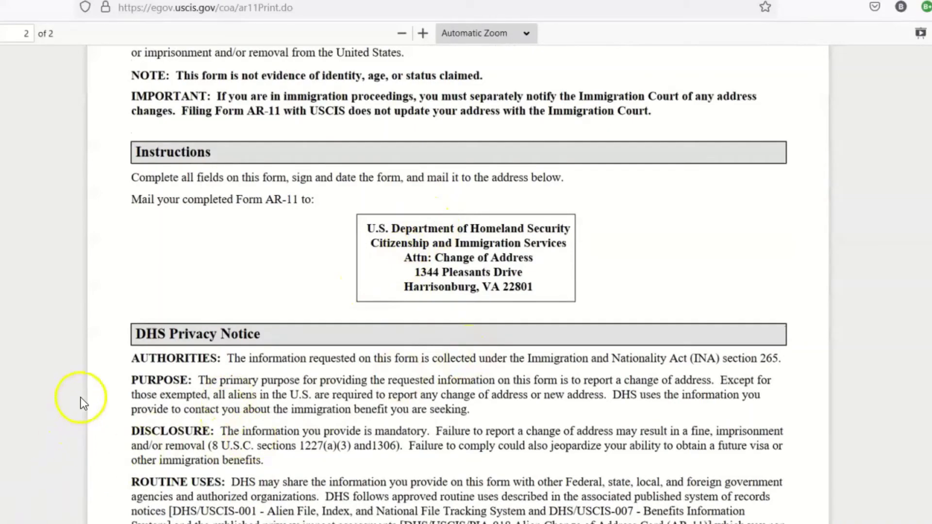
scroll(78, 405, down, 5)
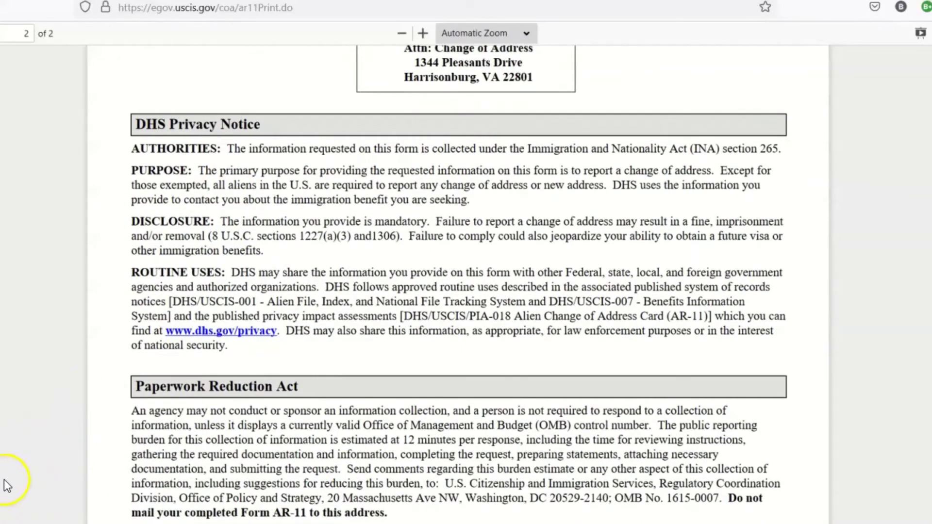
scroll(240, 296, up, 15)
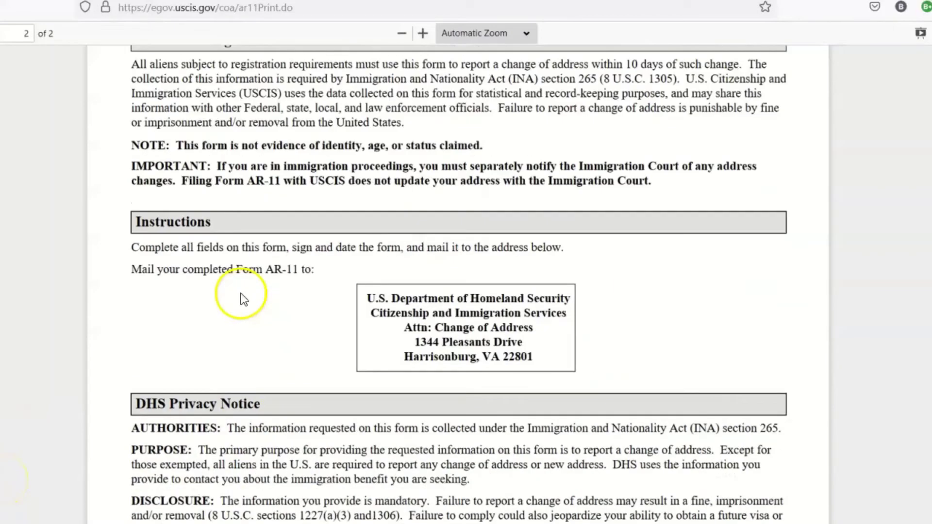
scroll(243, 288, up, 8)
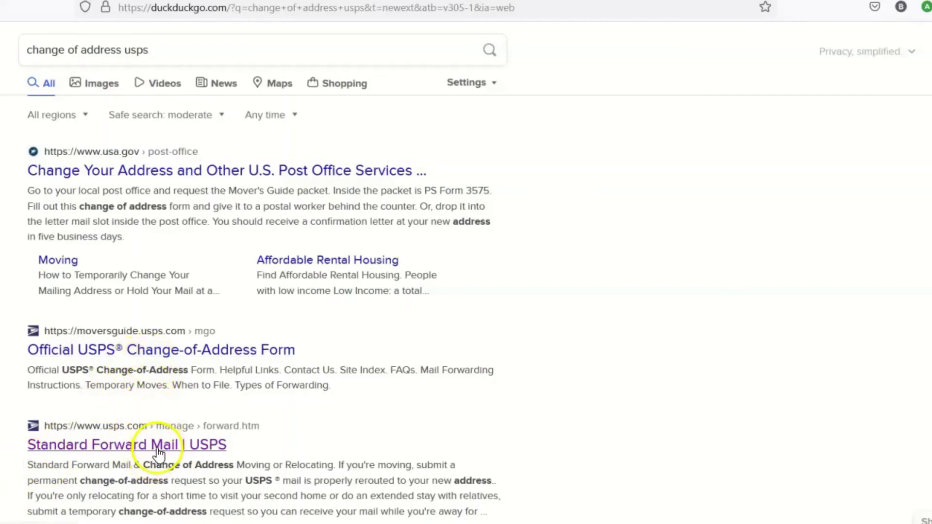
Step: Open the Standard Forward Mail | USPS search result
click(159, 446)
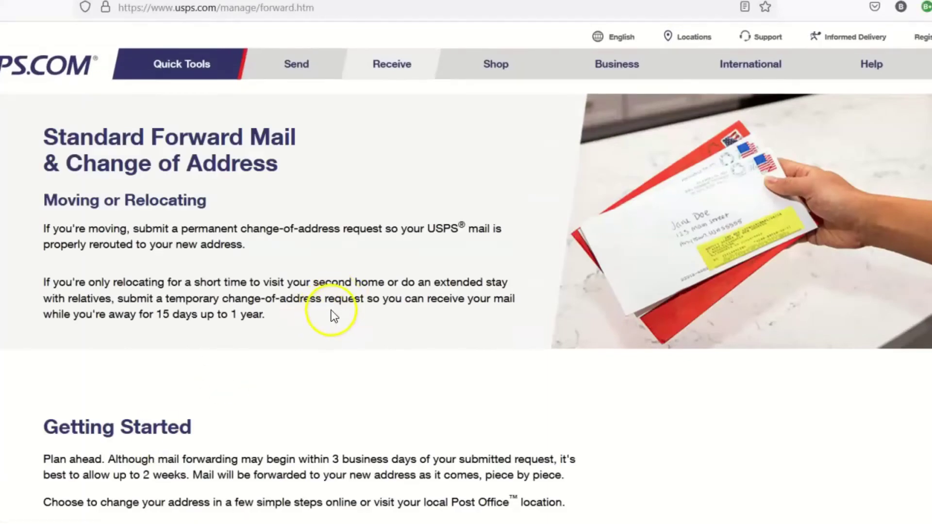
Step: Read the forwarding instructions, highlight the $1.10 fee, and go to Change Your Address
scroll(342, 307, down, 7)
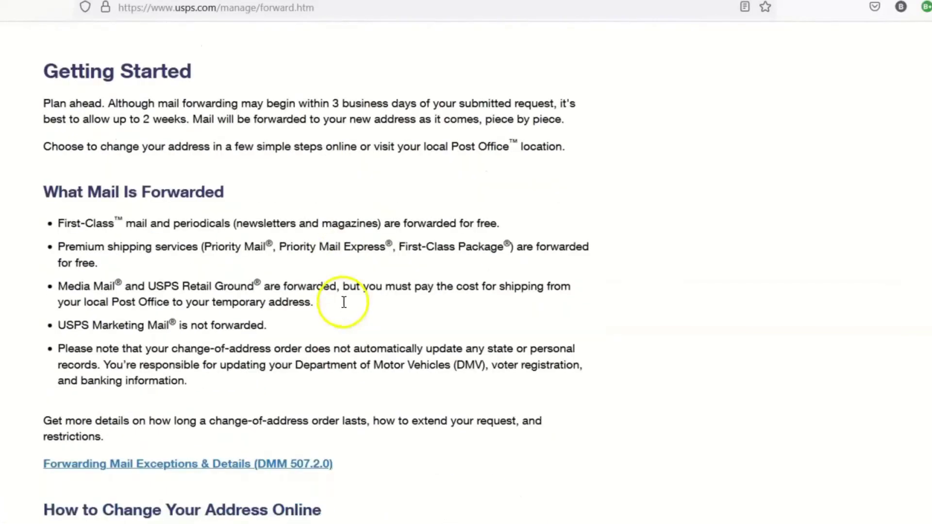
scroll(344, 302, down, 7)
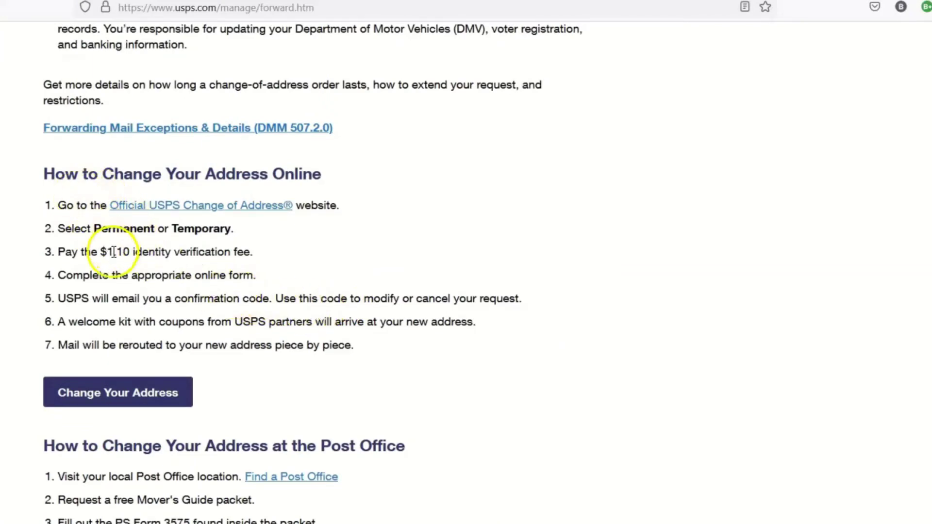
drag(109, 252, 131, 249)
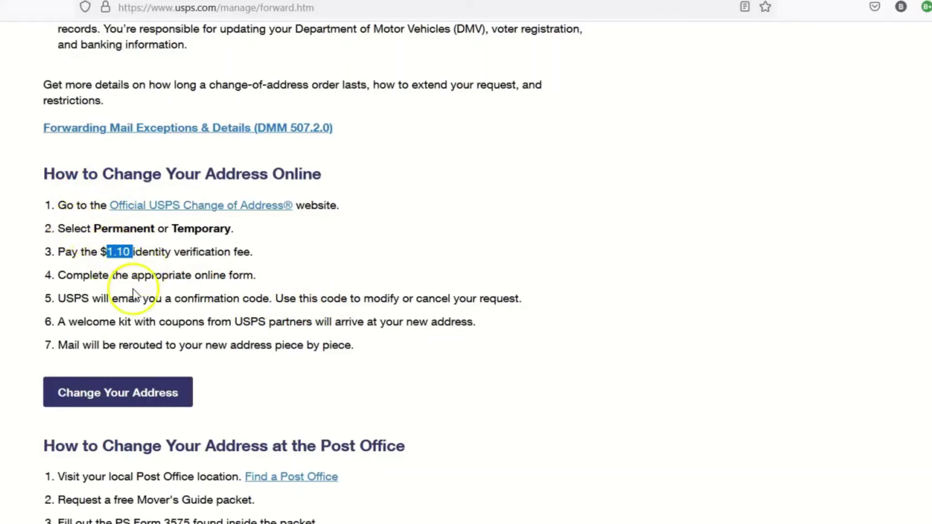
scroll(178, 316, down, 2)
scroll(178, 316, down, 2)
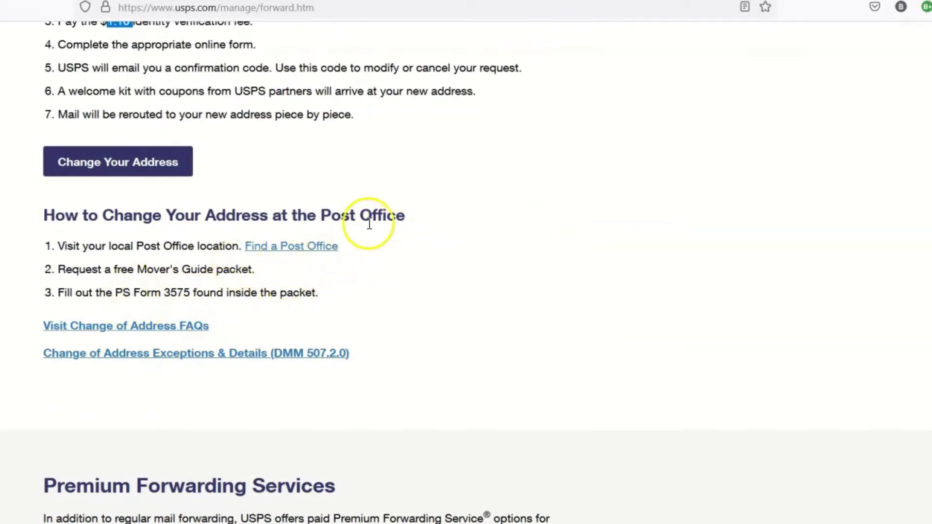
scroll(369, 221, up, 3)
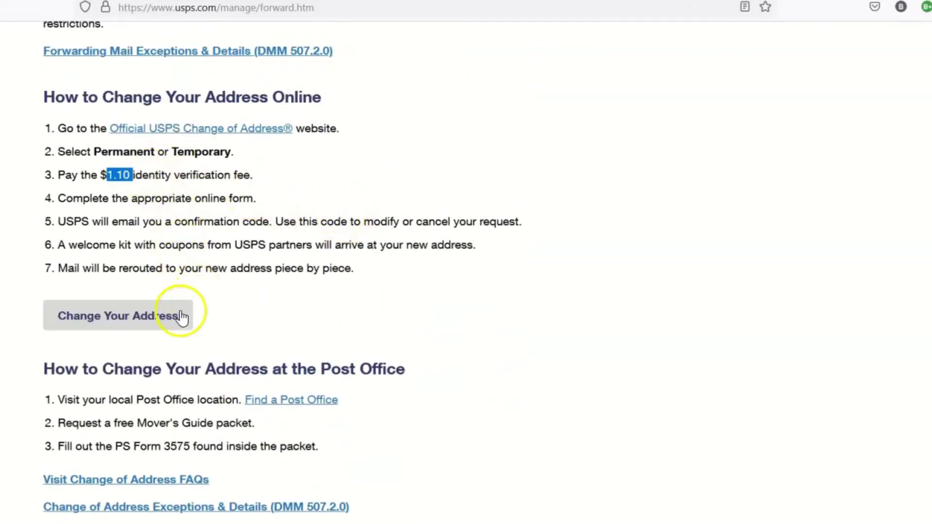
click(161, 317)
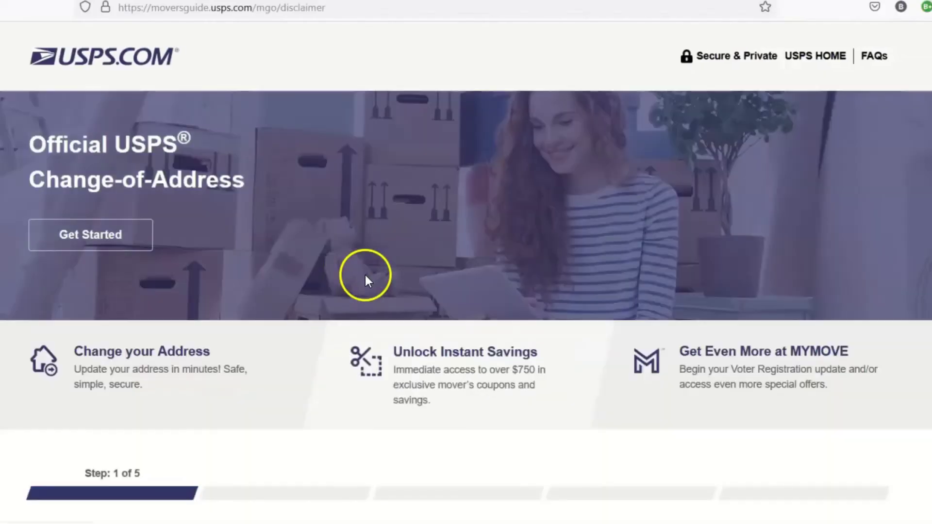